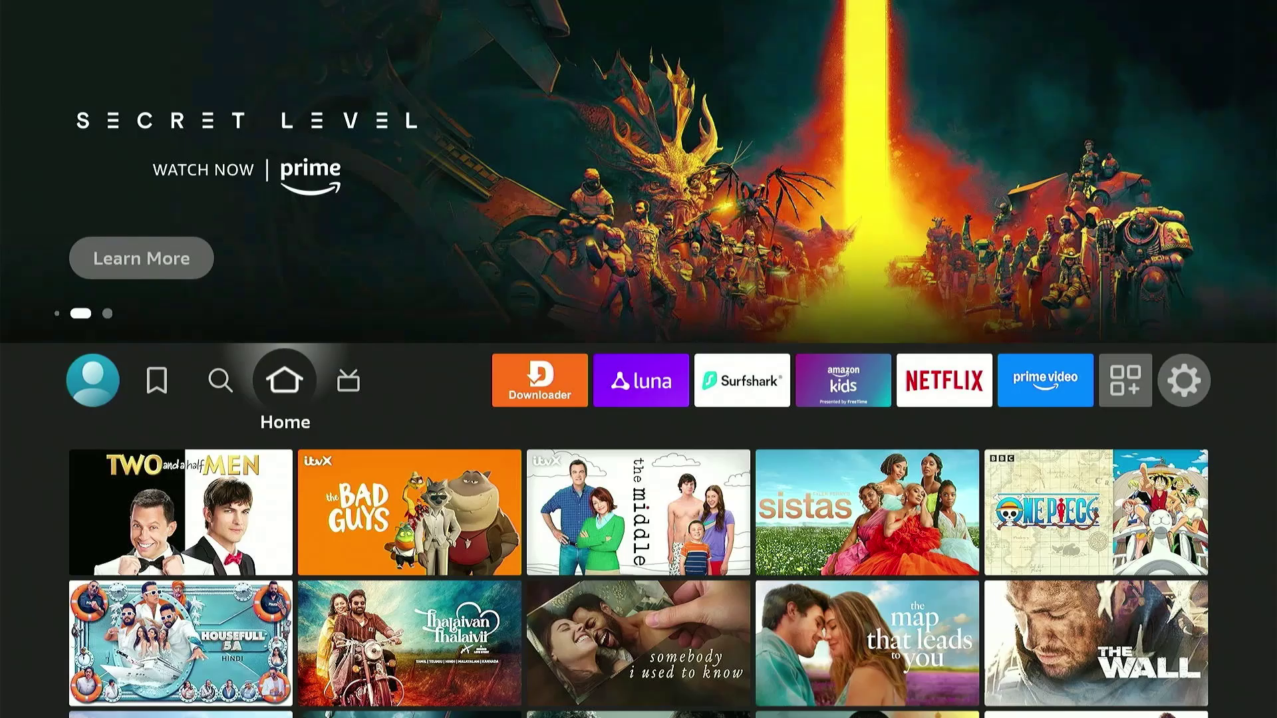
Step: Browse the Home app row past Downloader, Luna and Surfshark
key("Right")
key("Right")
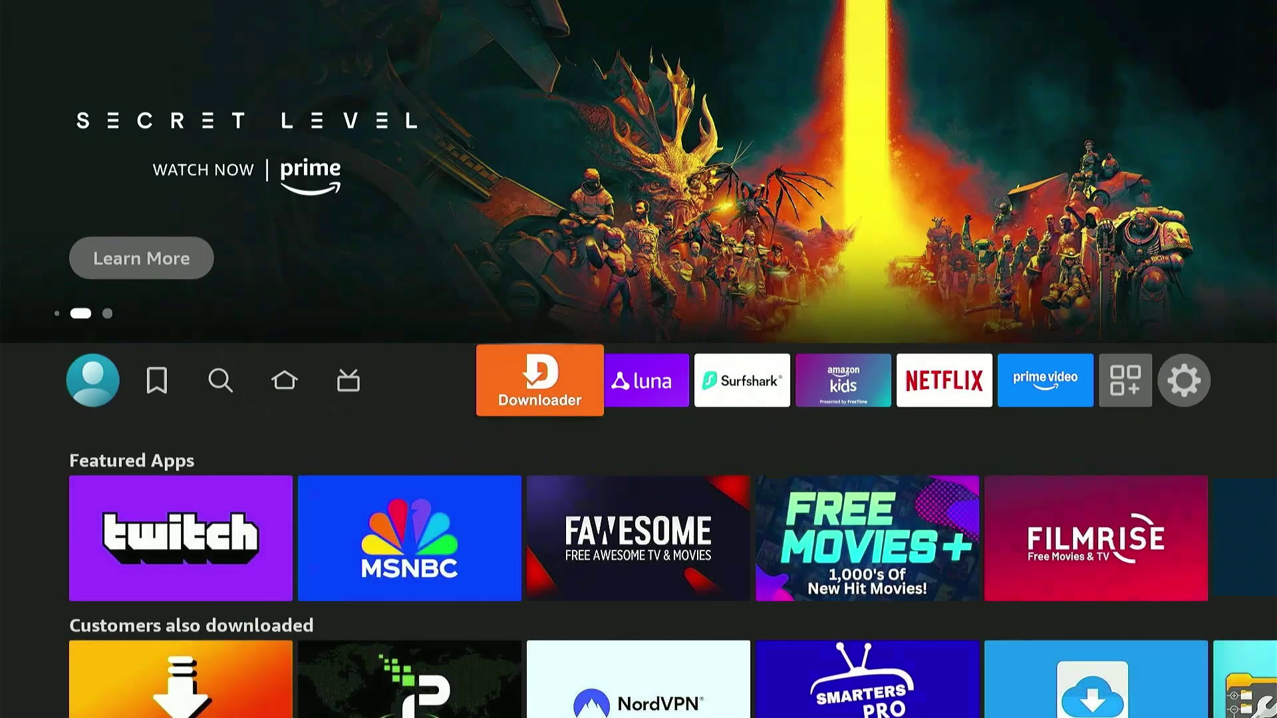
key("Right")
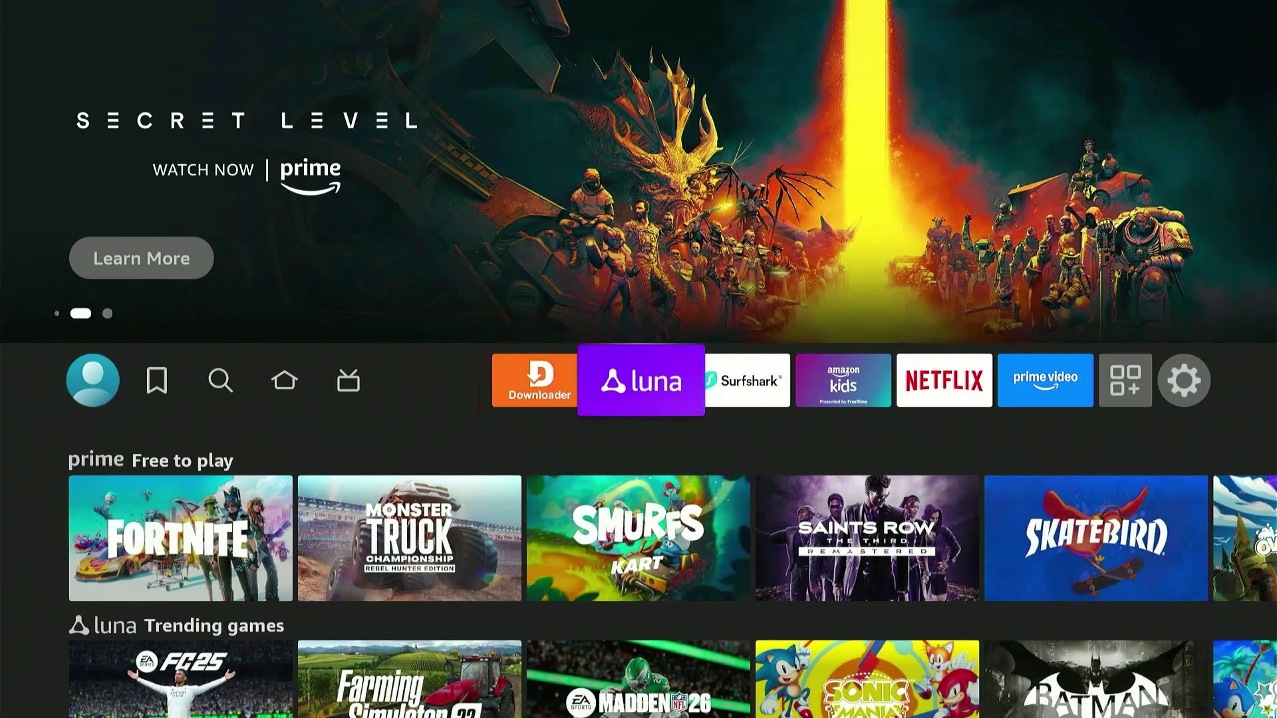
key("Right")
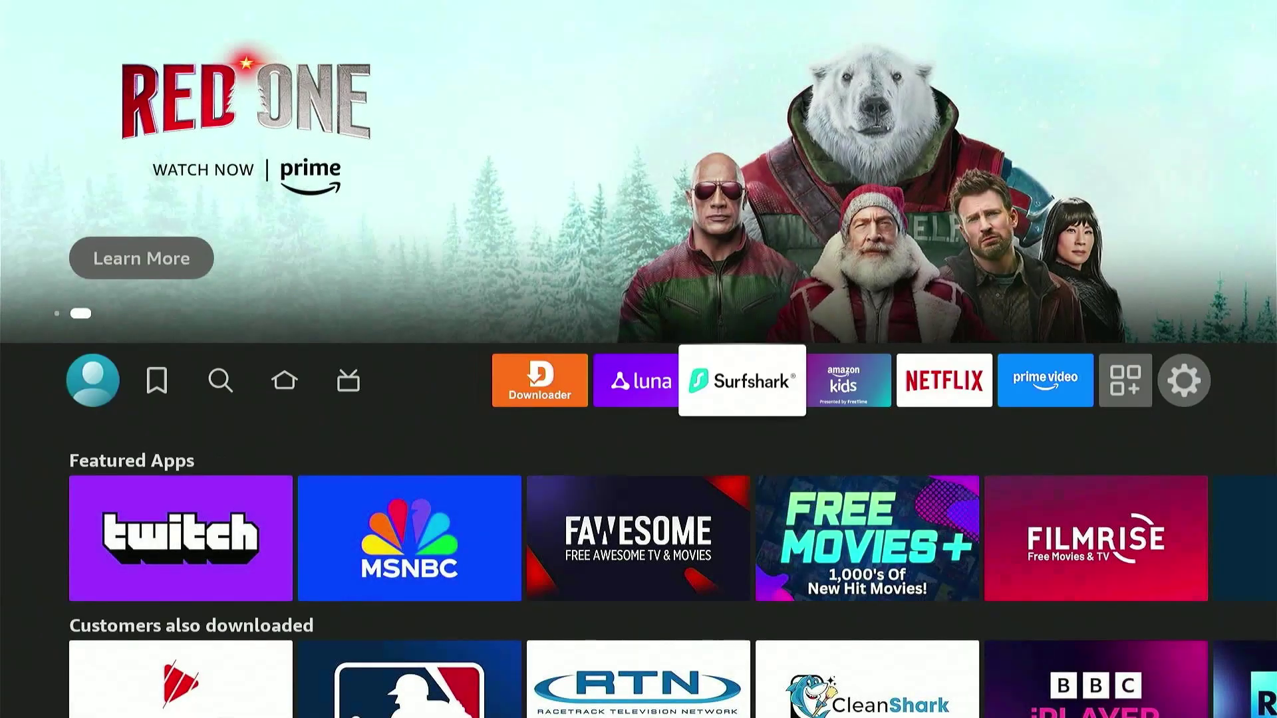
key("Right")
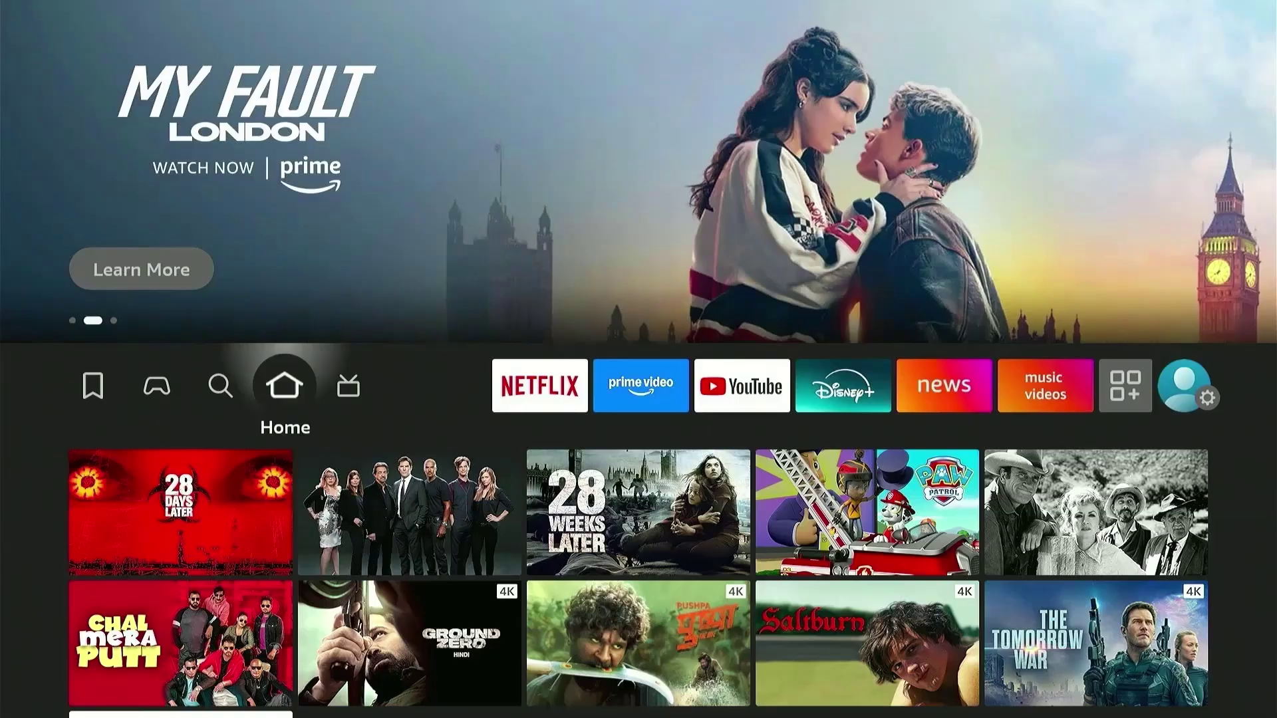
Step: Search 'D', pick the Downloader suggestion and download the Downloader app
key("Left")
key("Down")
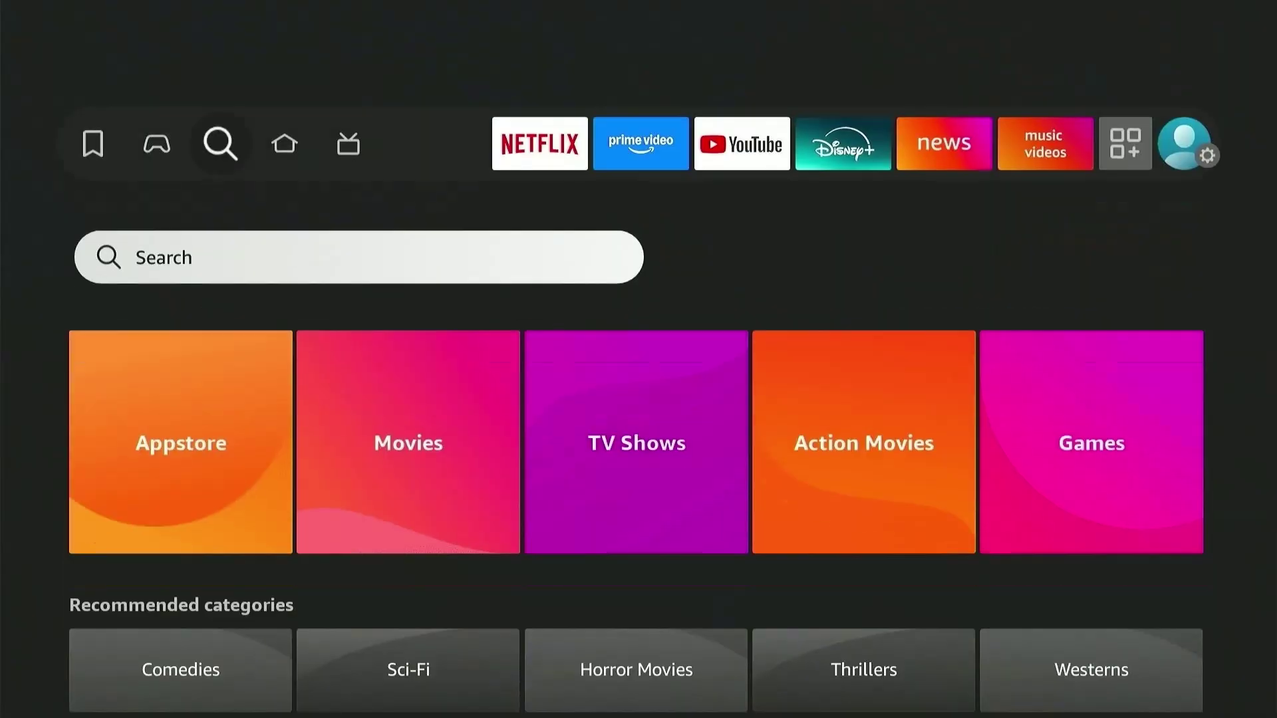
key("Return")
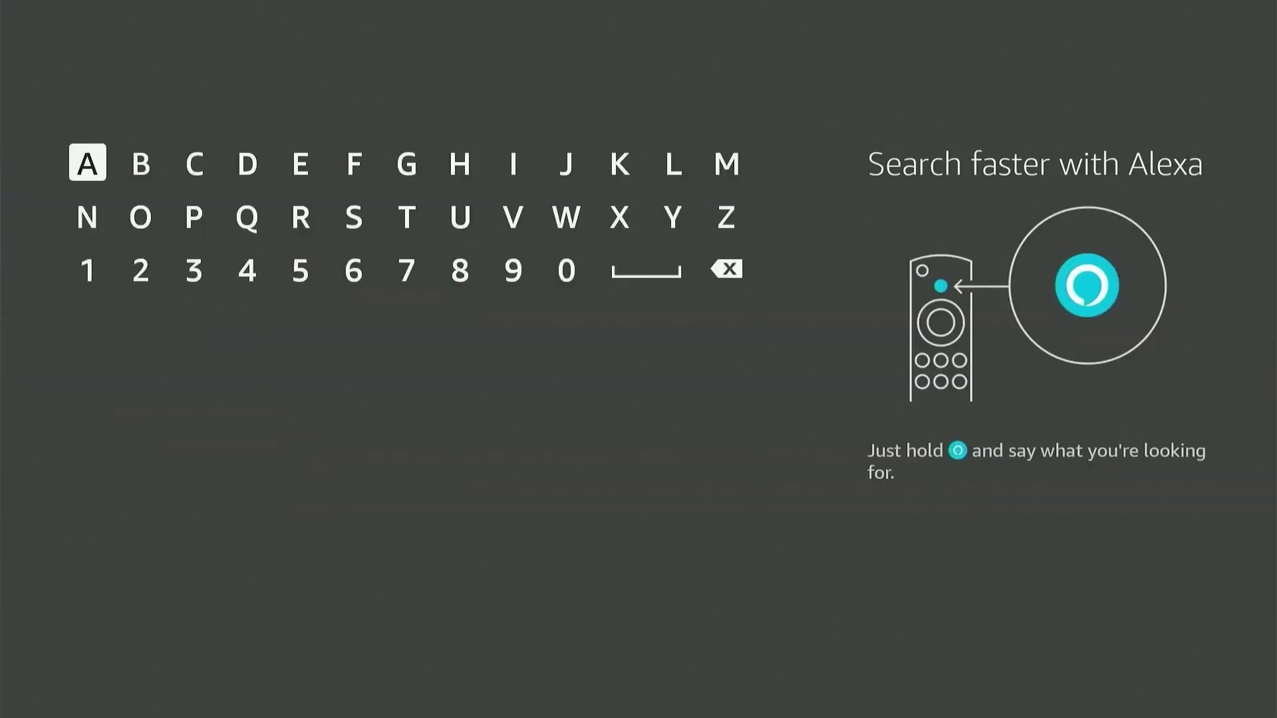
key("Right")
key("Right")
key("Right")
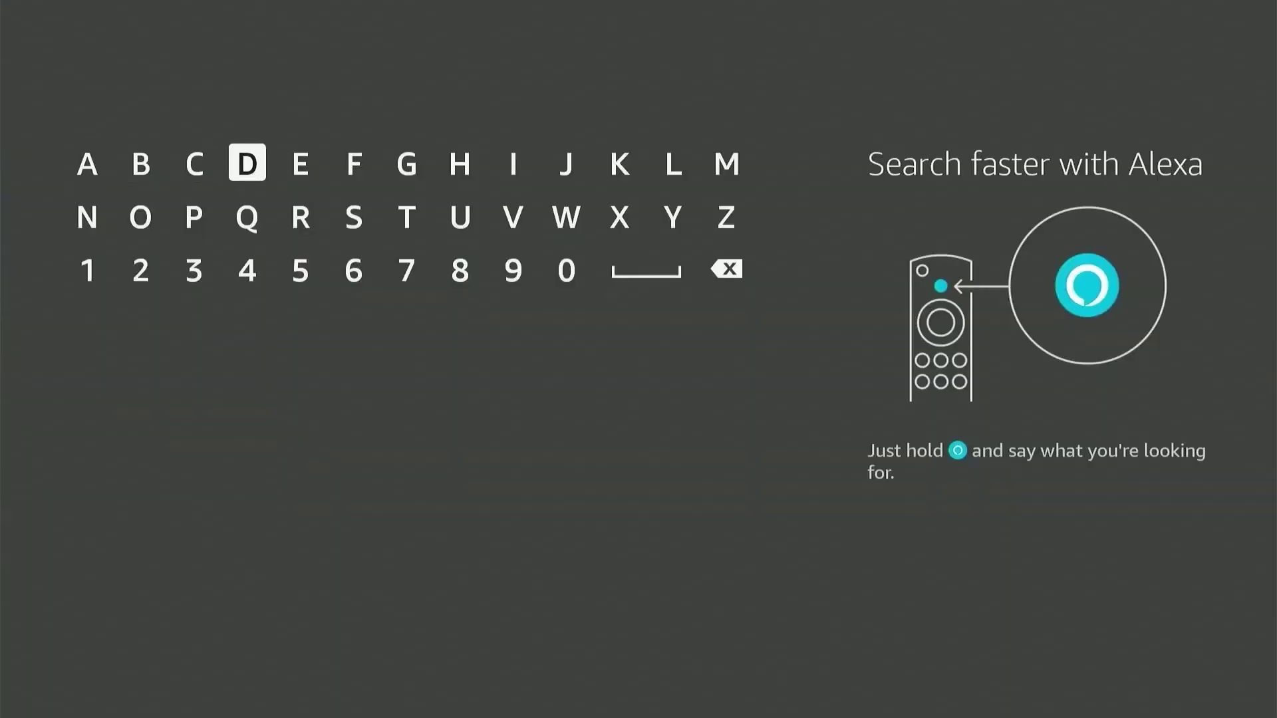
key("Return")
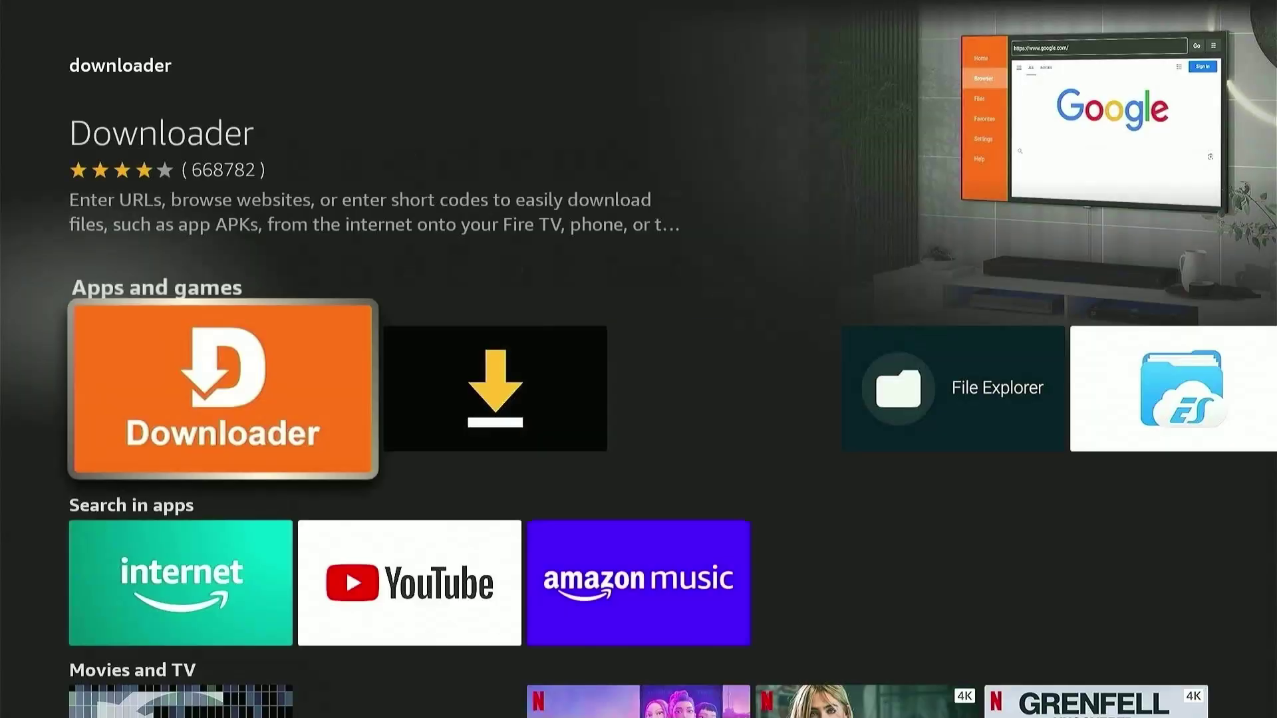
key("Return")
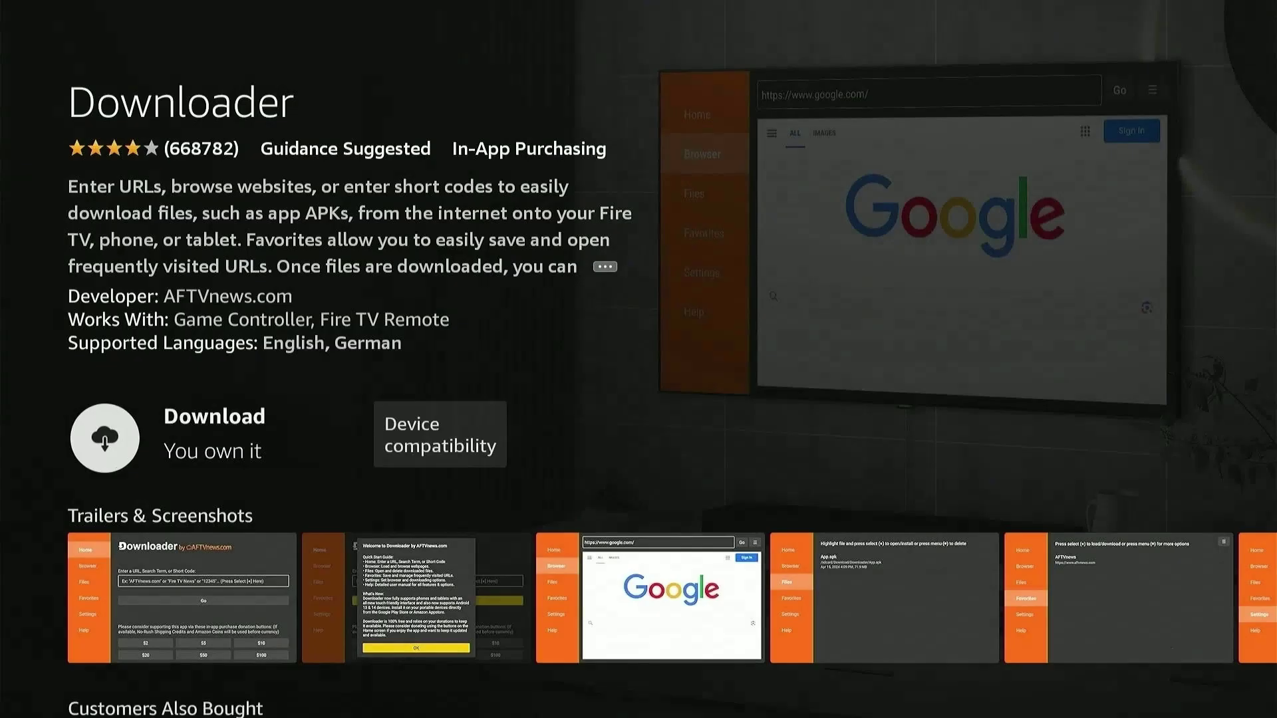
key("Return")
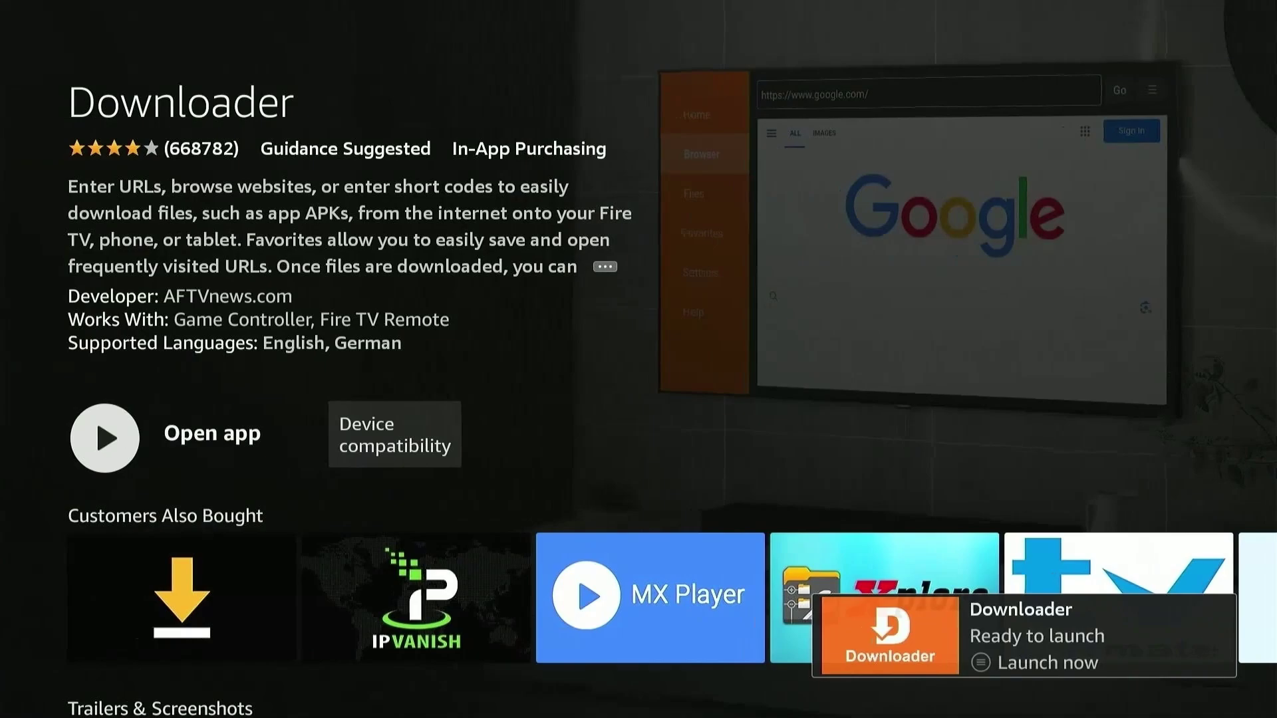
Step: In Settings > My Fire TV > About, repeatedly select the device name toward developer mode
key("Home")
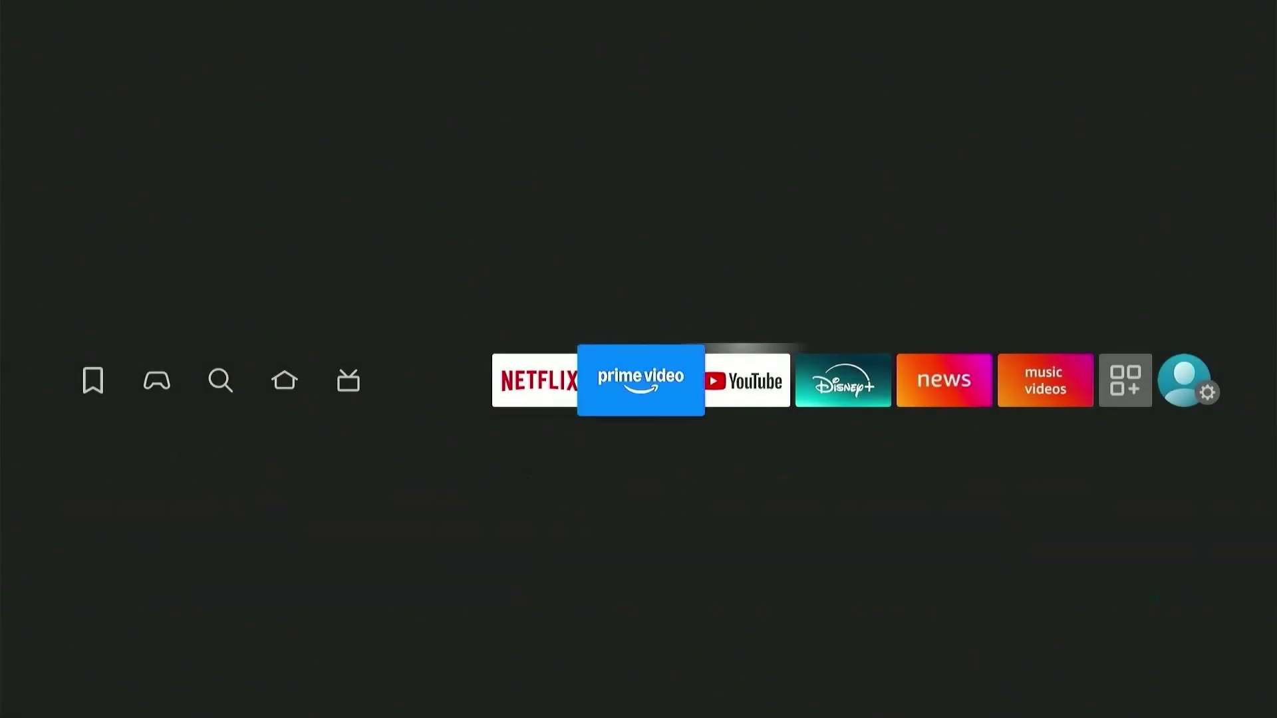
key("Right")
key("Right")
key("Right")
key("Right")
key("Right")
key("Right")
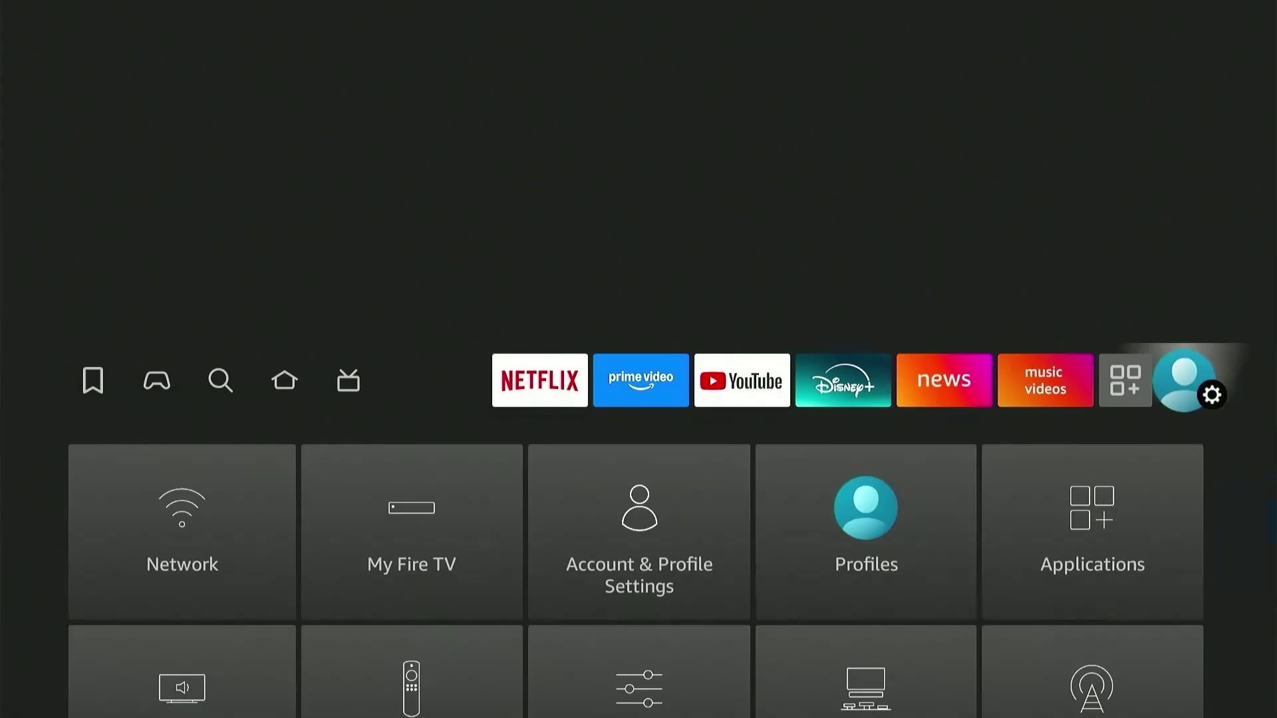
key("Down")
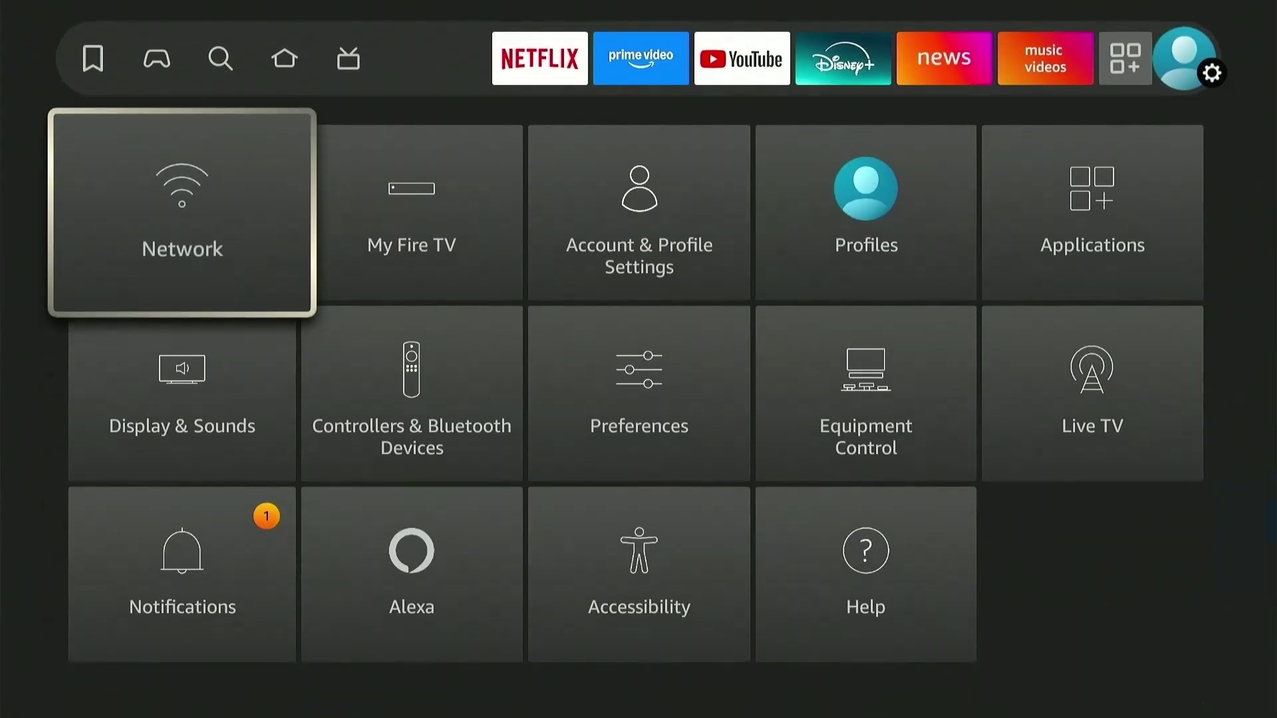
key("Right")
key("Return")
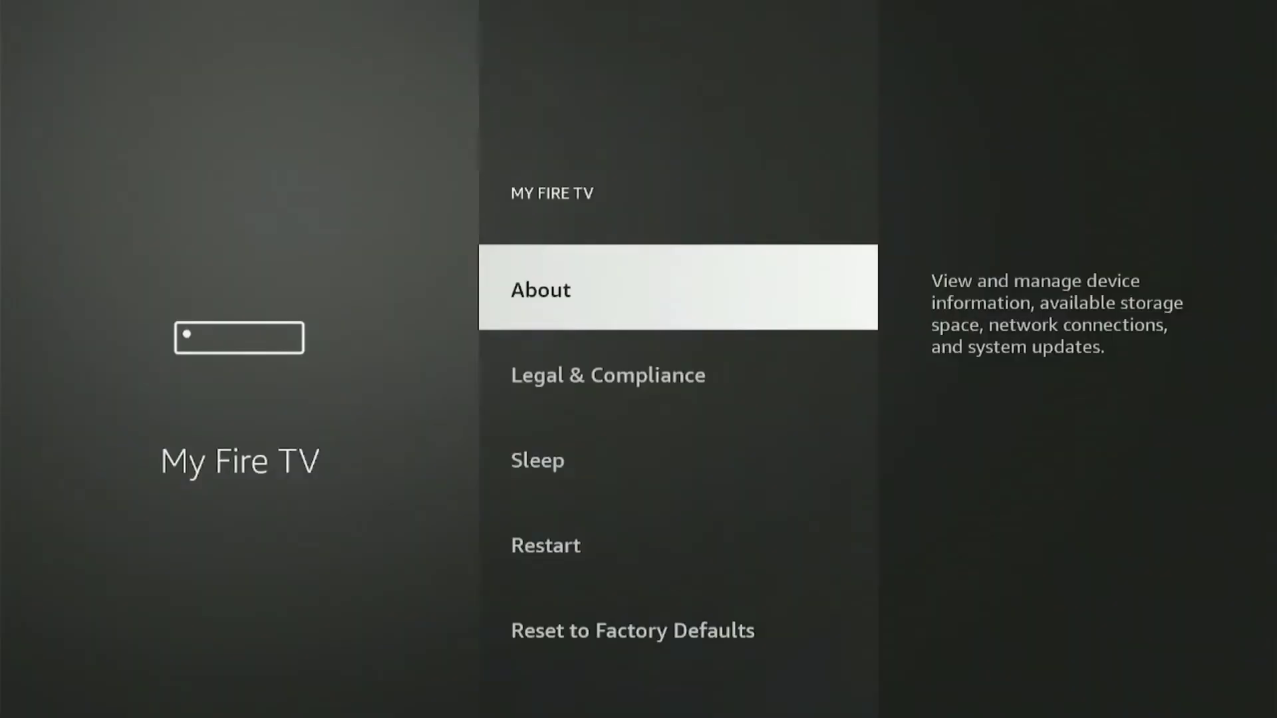
key("Return")
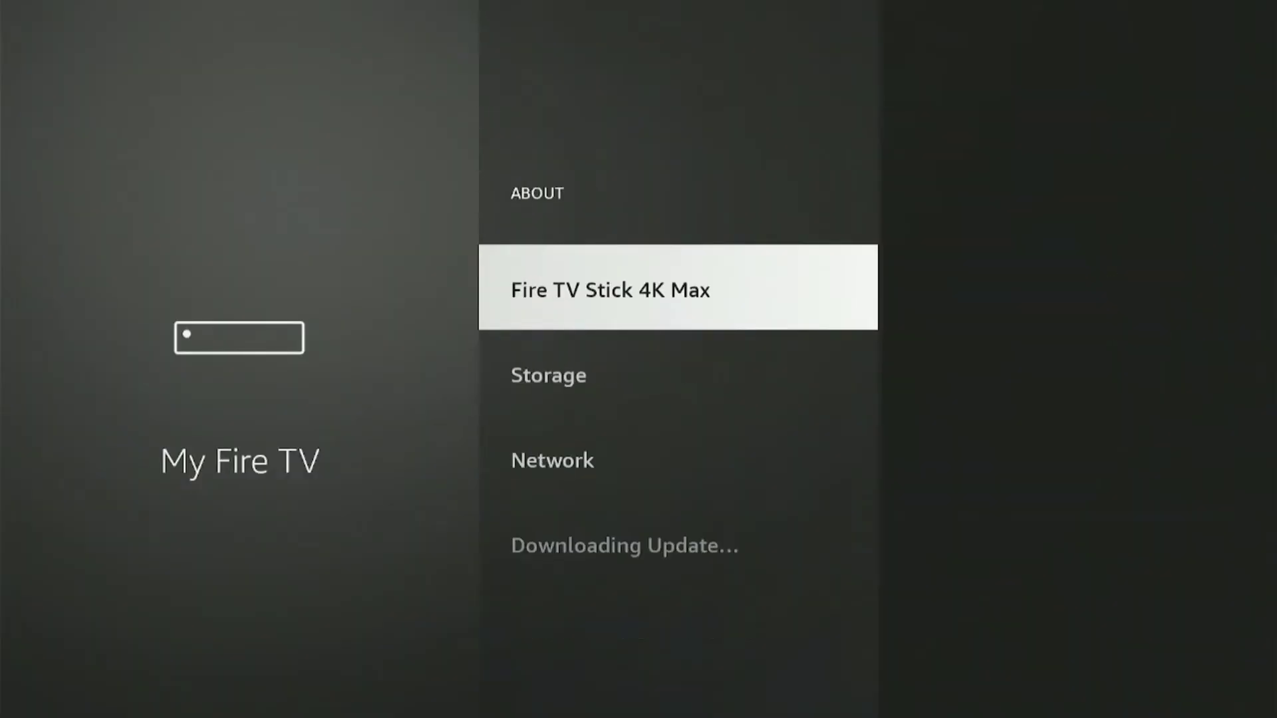
key("Return")
key("Return")
key("Return")
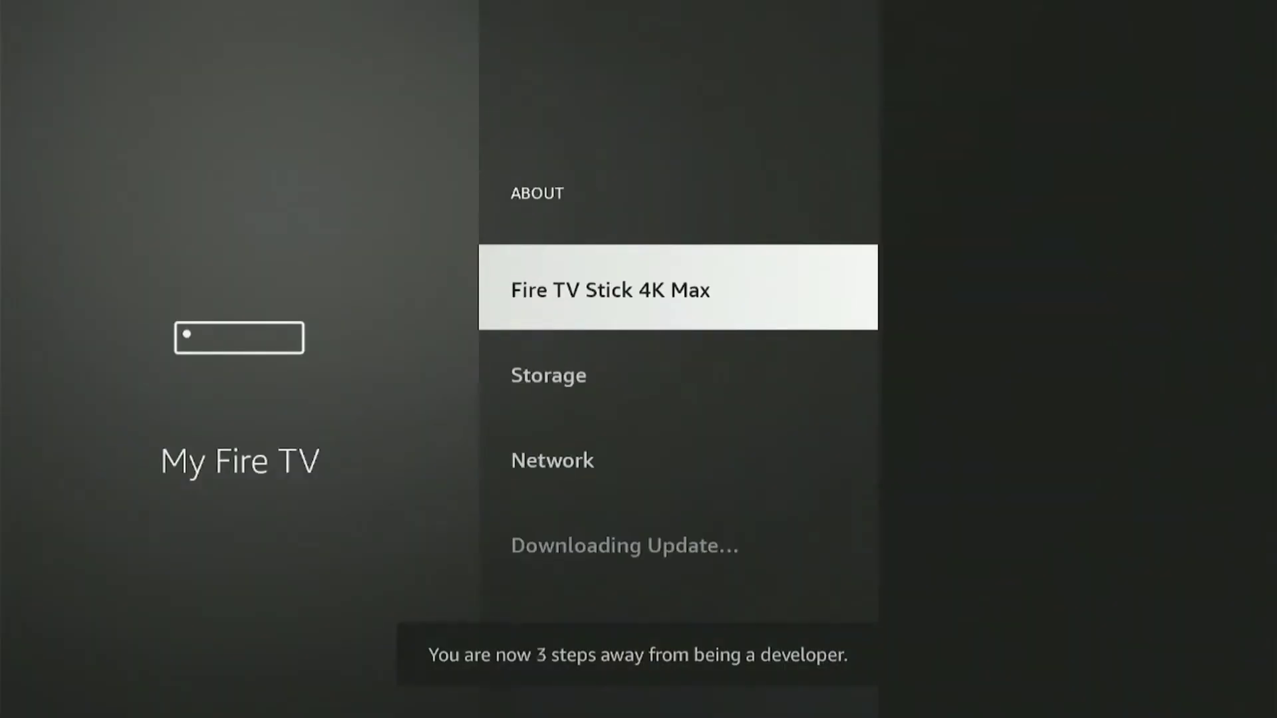
key("Return")
key("Return")
key("Return")
key("Return")
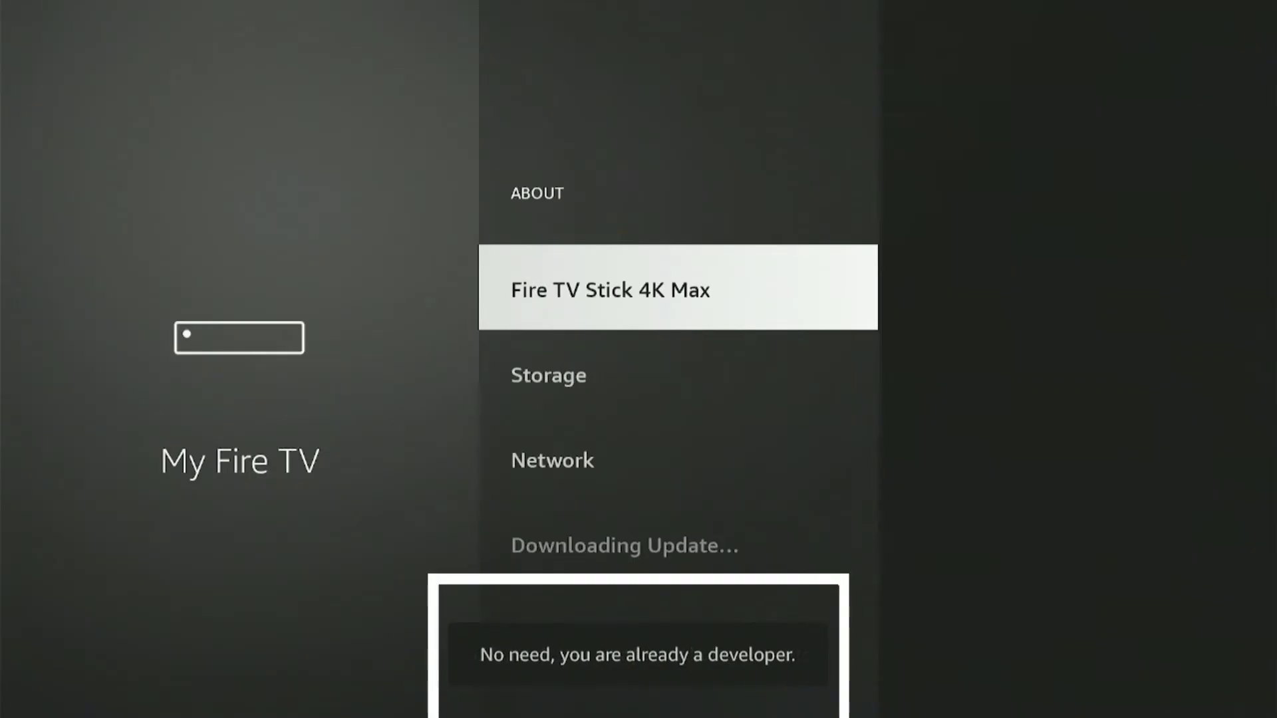
Step: Turn Downloader ON under Developer options > Install Unknown Apps, then return Home
key("Escape")
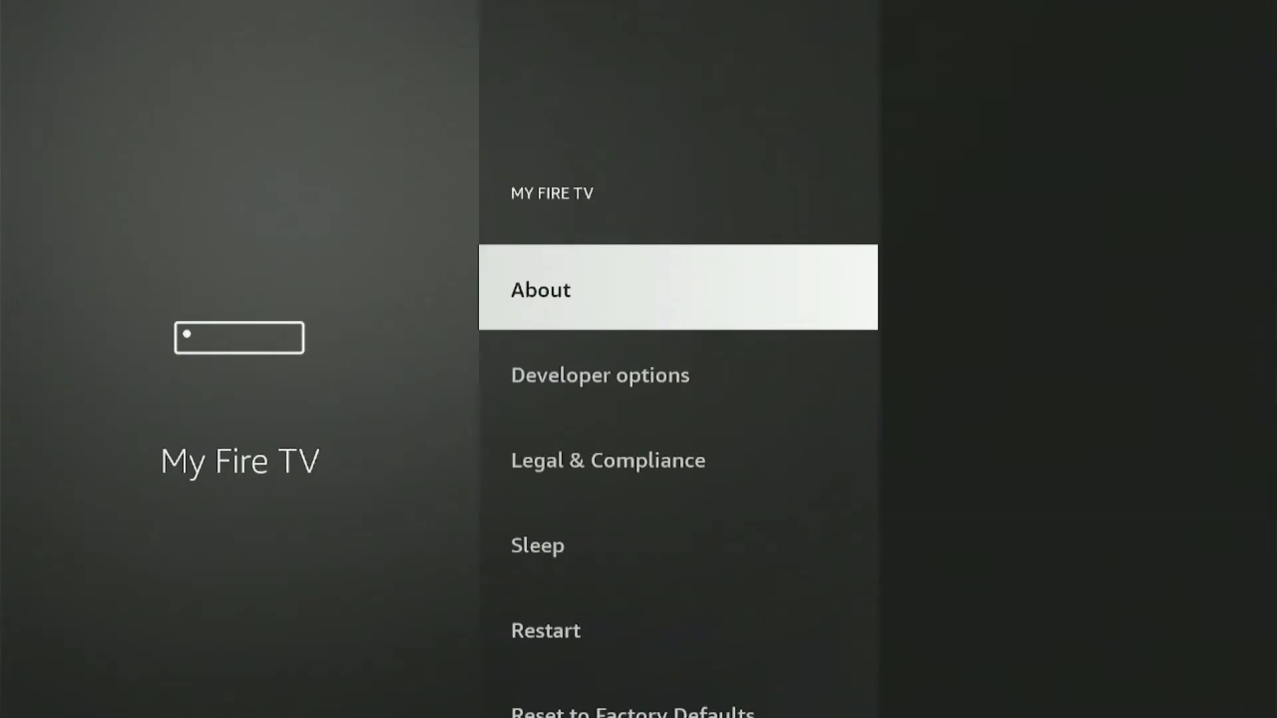
key("Down")
key("Return")
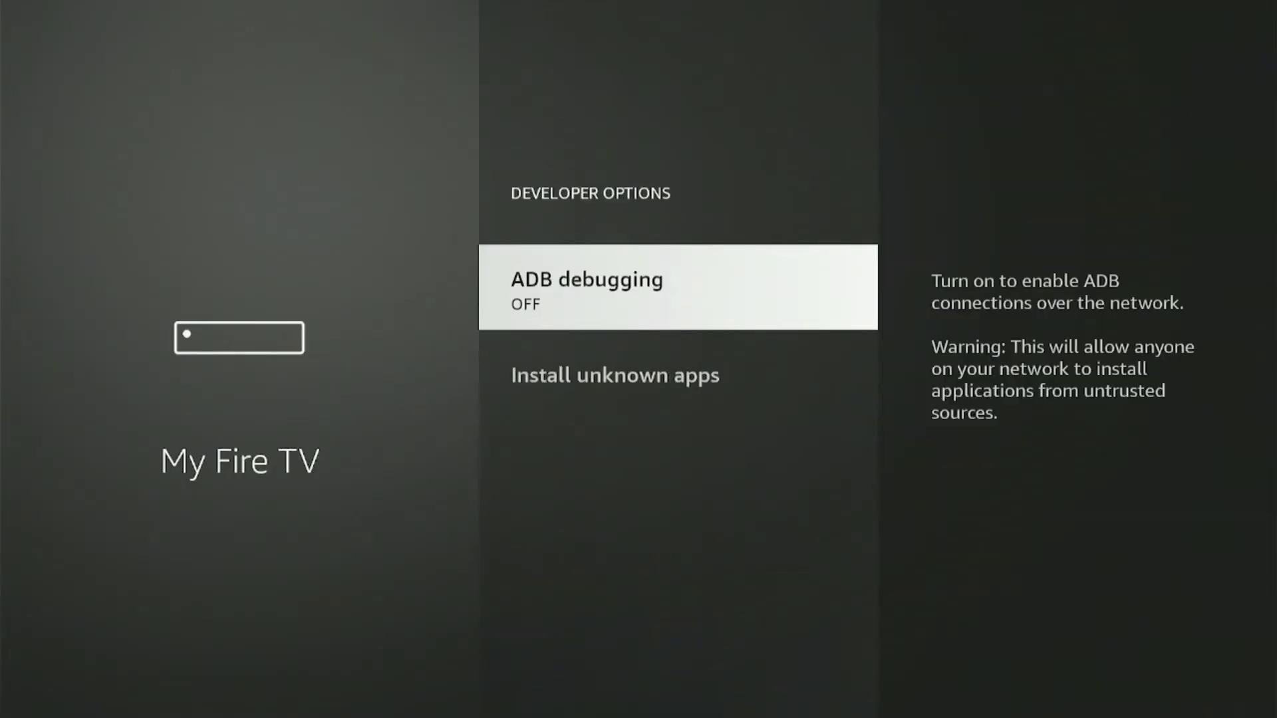
key("Down")
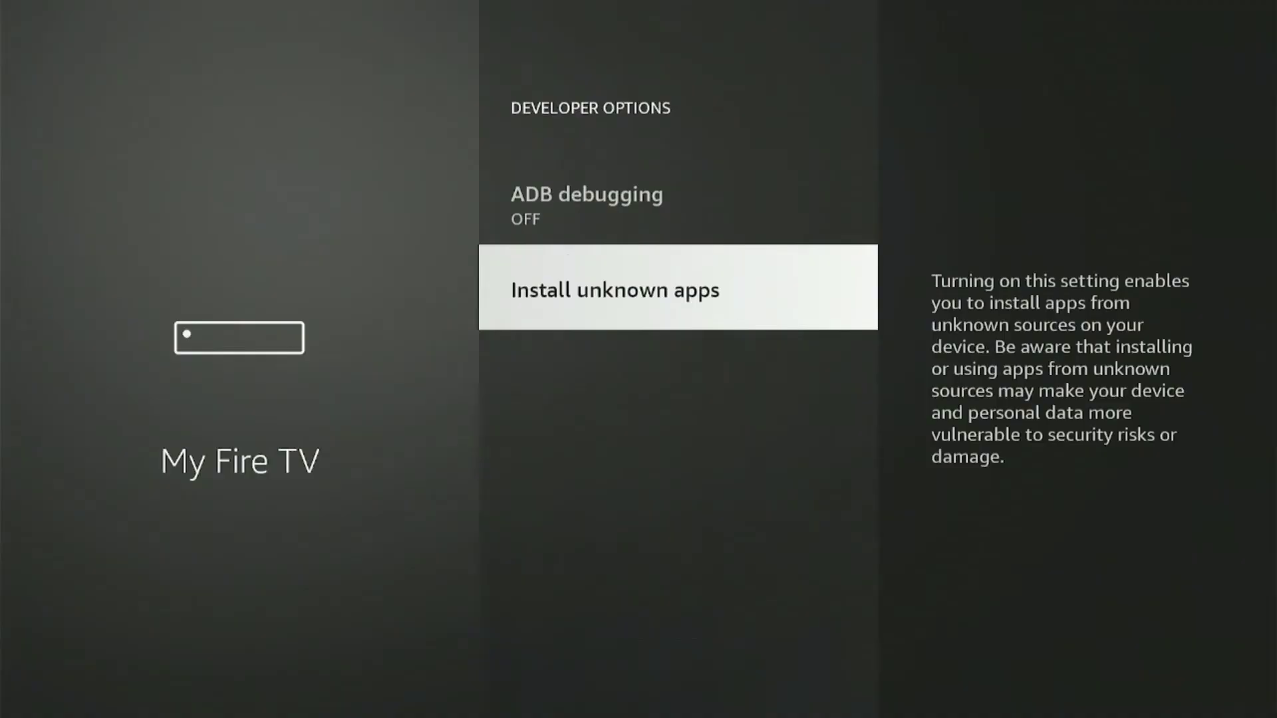
key("Return")
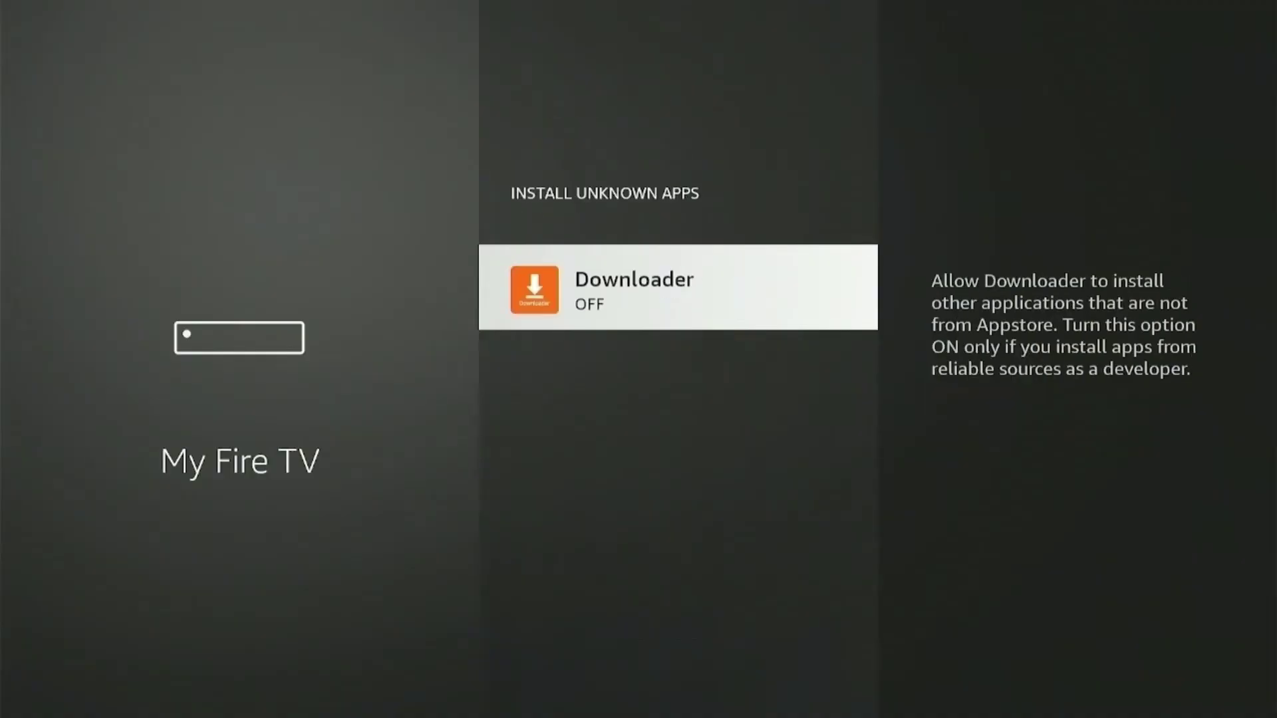
key("Return")
key("Home")
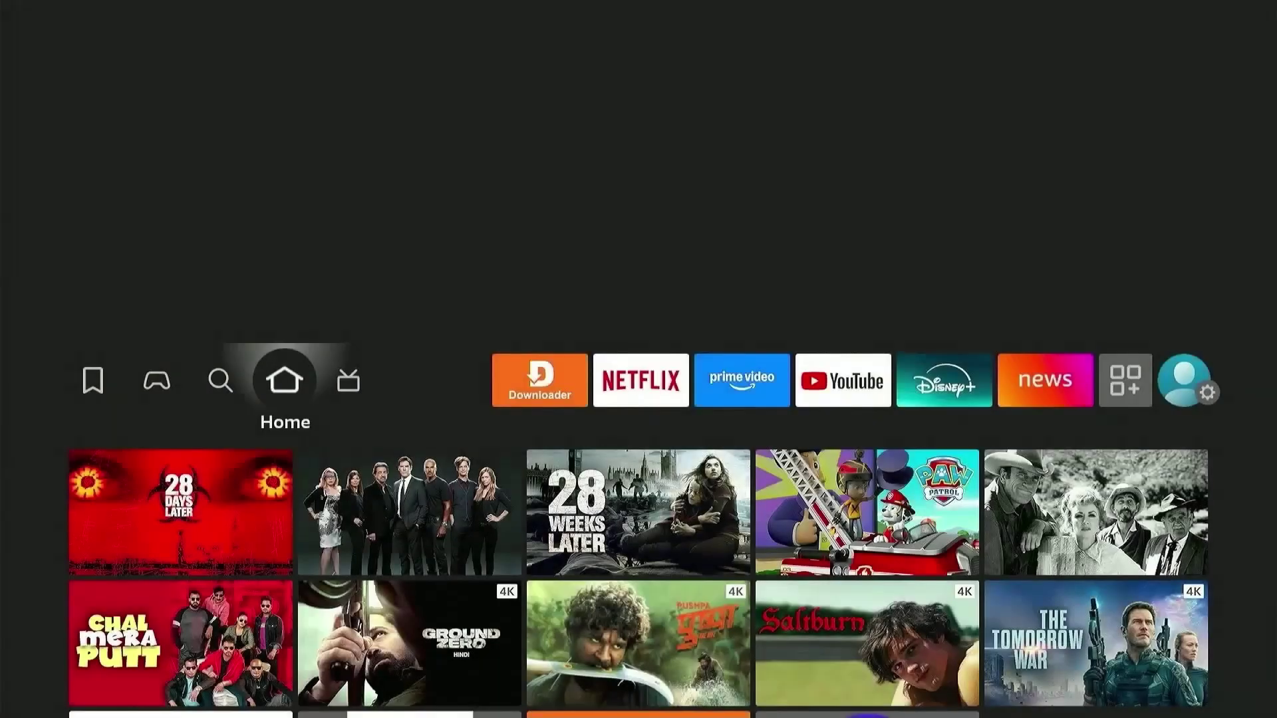
Step: Launch Downloader from the Home row and allow its file access prompt
key("Right")
key("Right")
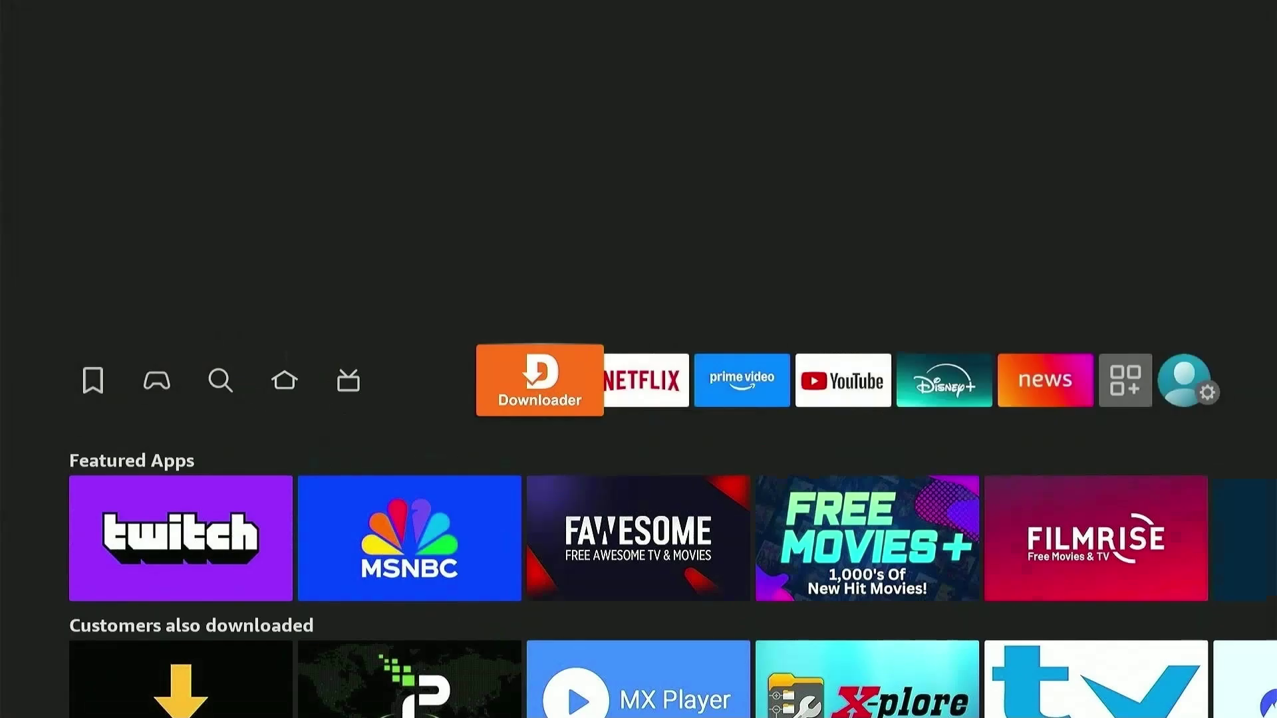
key("Return")
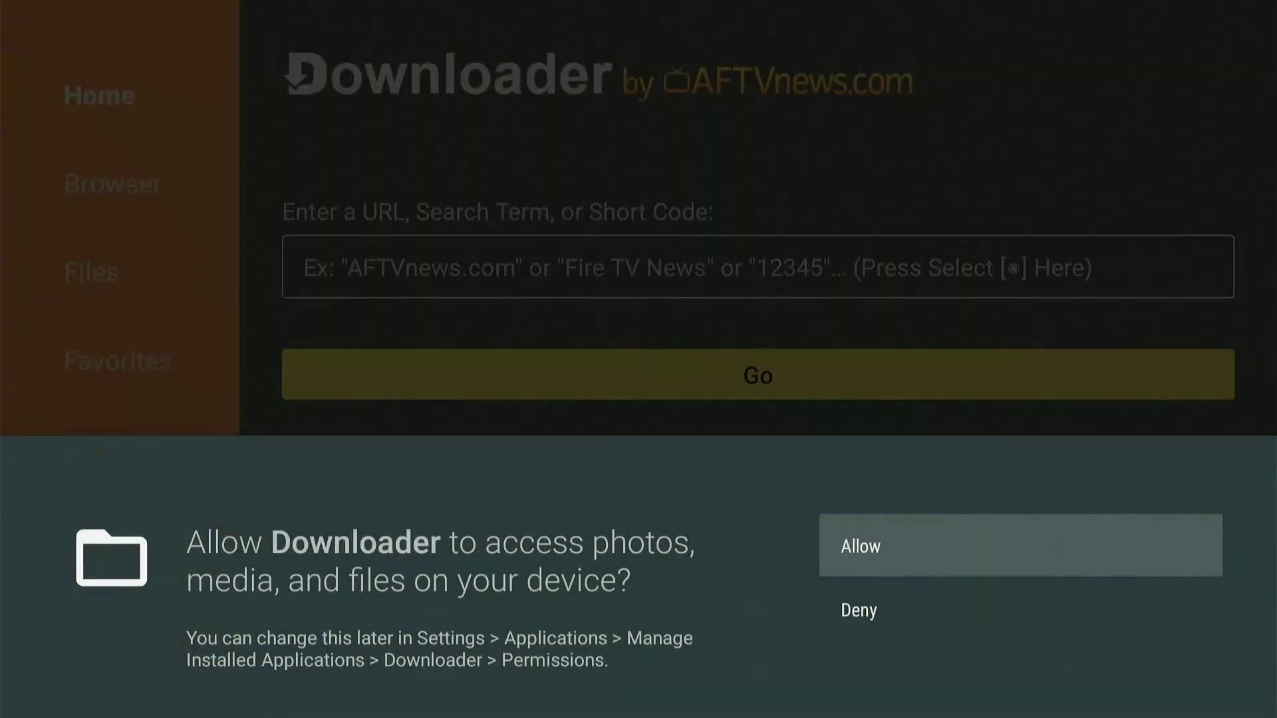
key("Return")
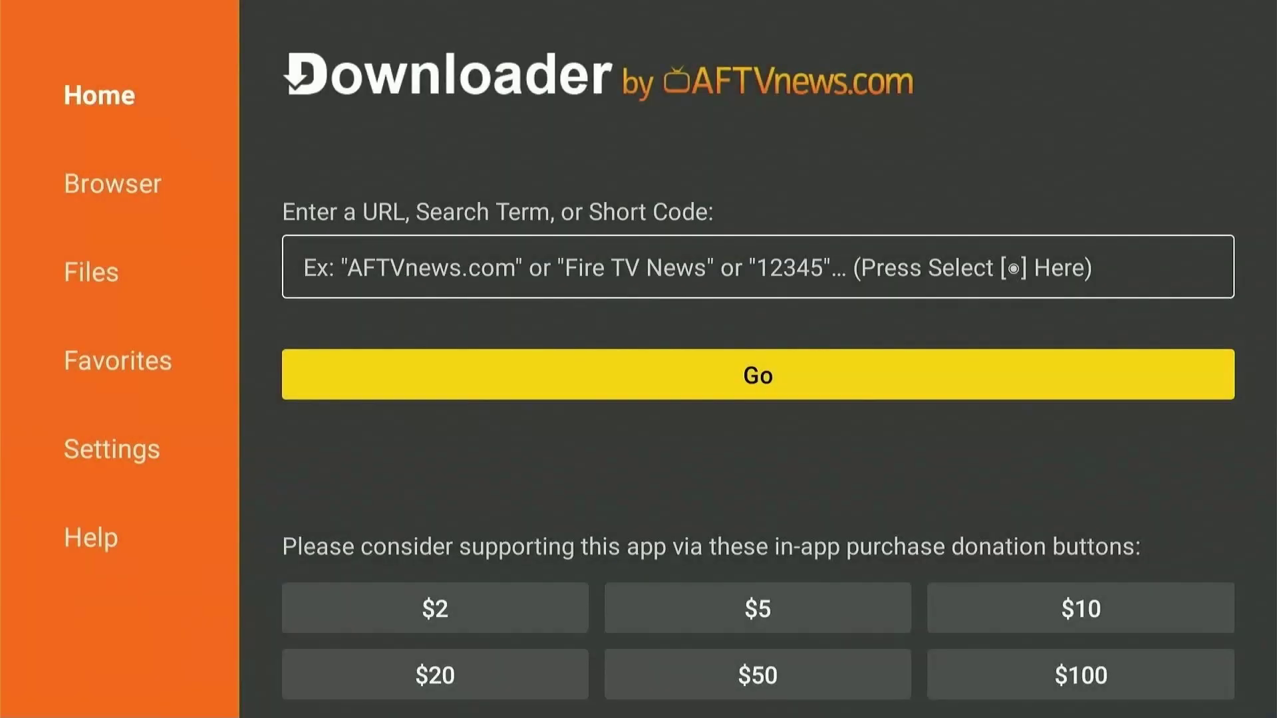
Step: Enter the first digits of code 5546232 in Downloader's URL field
key("Up")
key("Return")
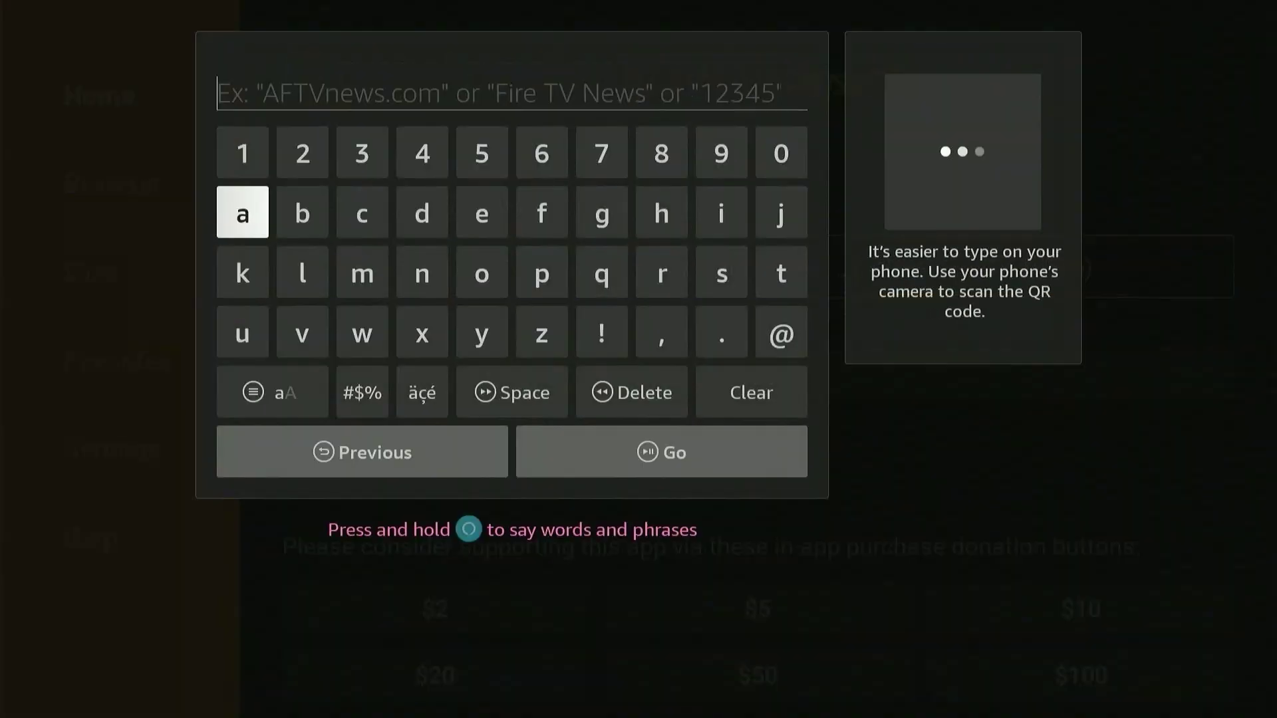
key("Right")
key("Up")
key("Right")
key("Right")
key("Right")
key("Right")
key("Left")
key("Return")
key("Return")
key("Left")
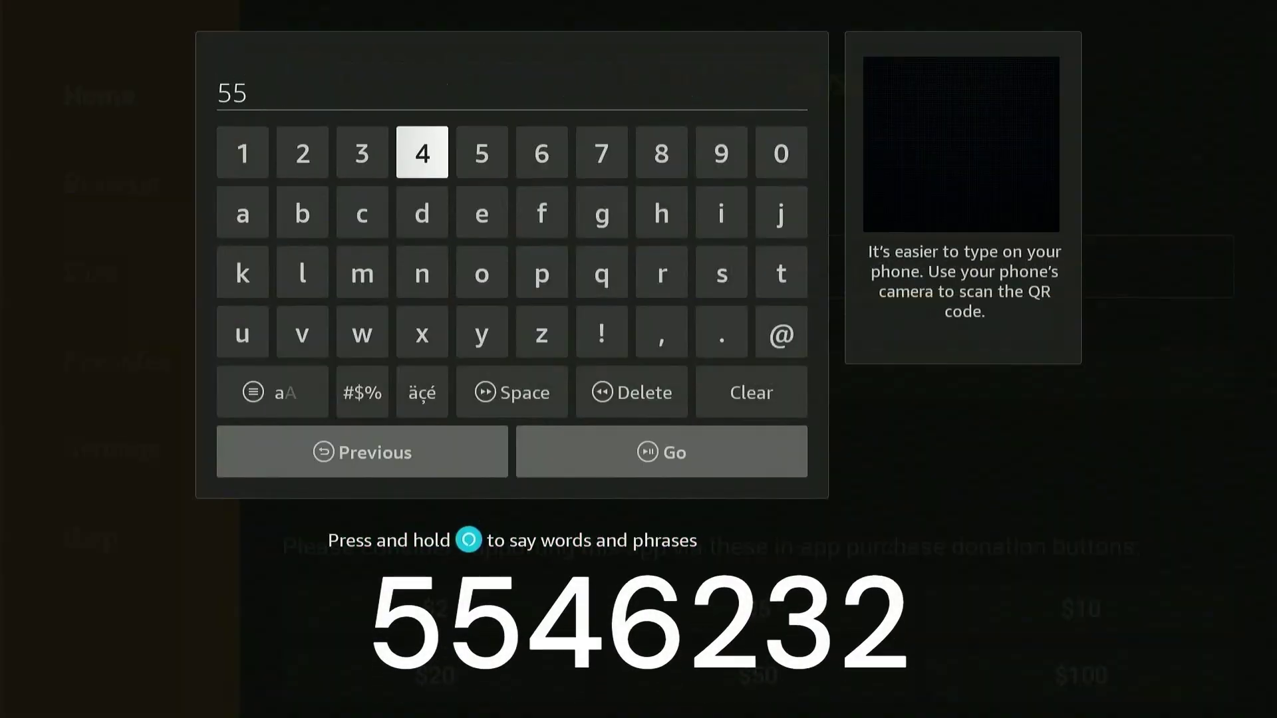
key("Return")
key("Right")
key("Right")
Step: Enter the remaining digits of 5546232 and submit the code with Go
key("Return")
key("Left")
key("Left")
key("Left")
key("Left")
key("Return")
key("Right")
key("Return")
key("Left")
key("Return")
key("Down")
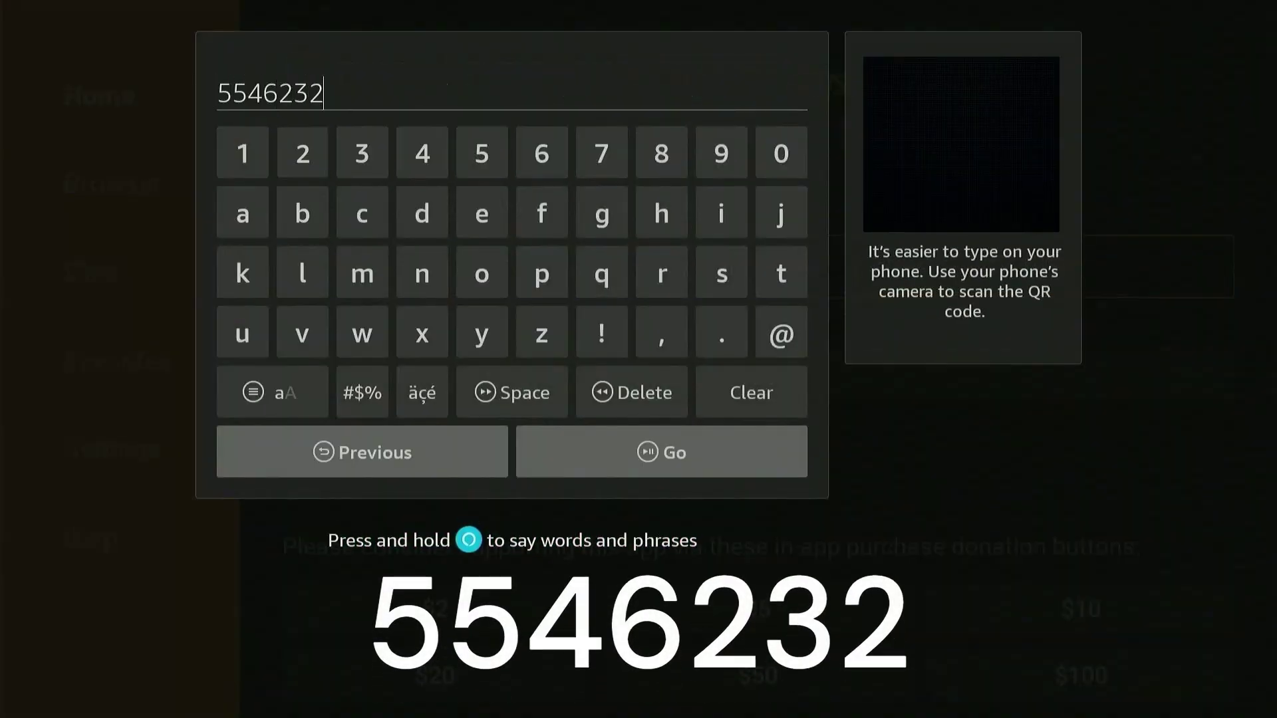
key("Down")
key("Down")
key("Down")
key("Left")
key("Down")
key("Right")
key("Return")
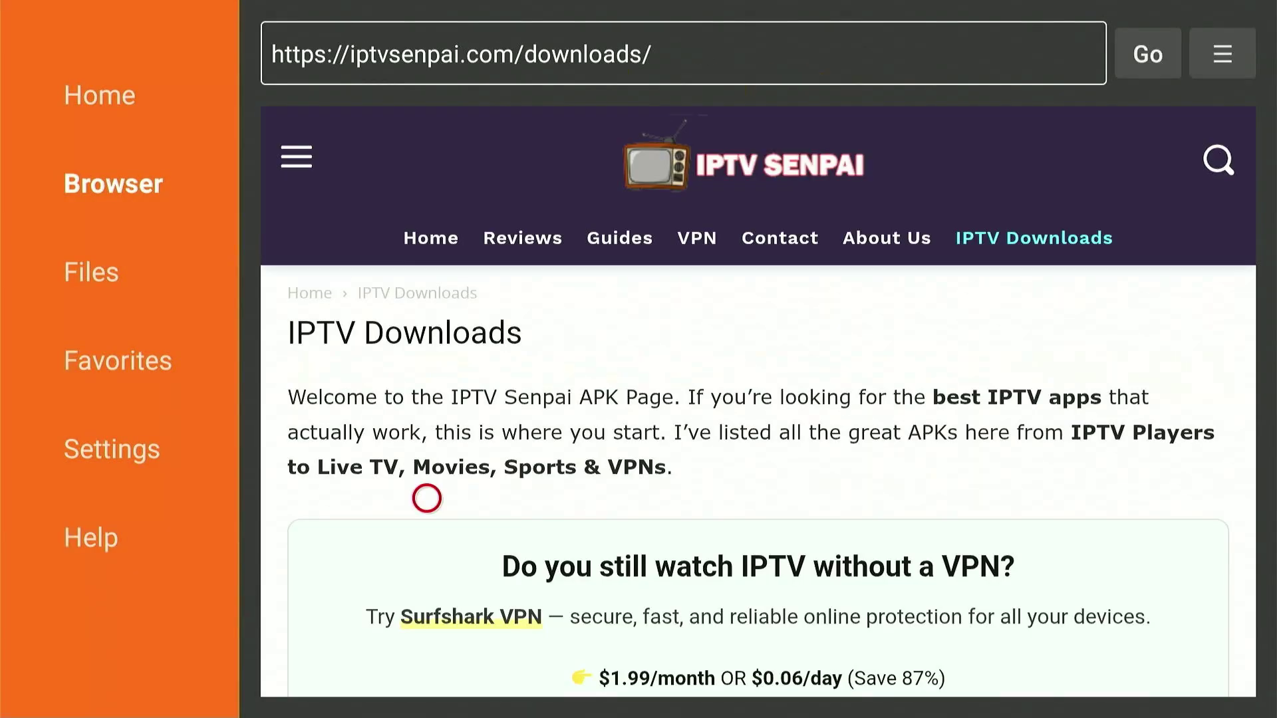
scroll(427, 500, "down", 5)
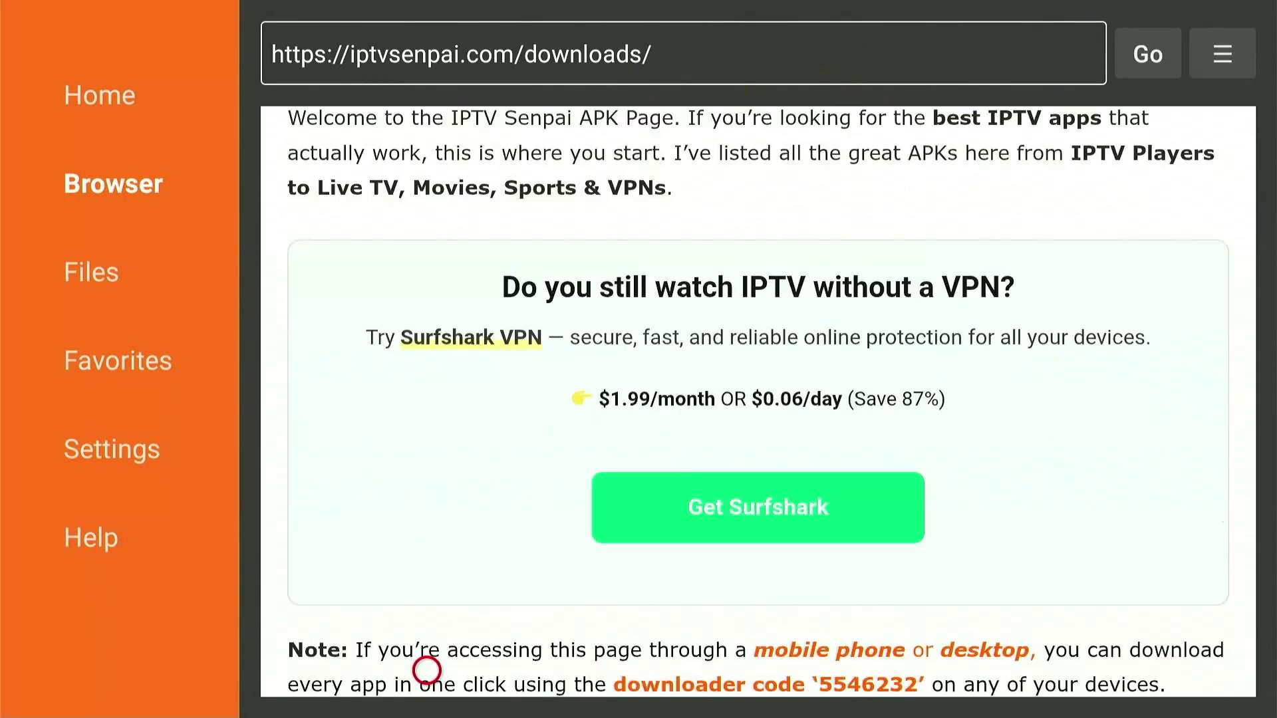
scroll(427, 559, "down", 5)
scroll(427, 638, "down", 5)
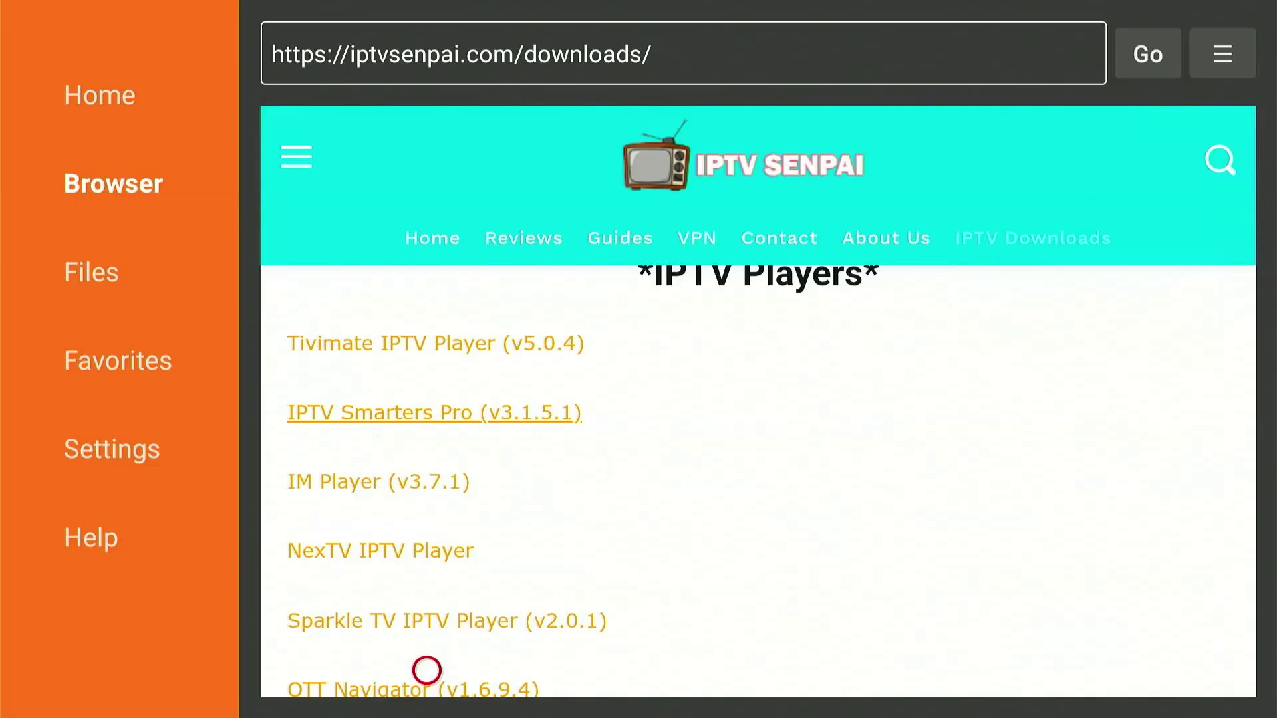
scroll(427, 671, "down", 3)
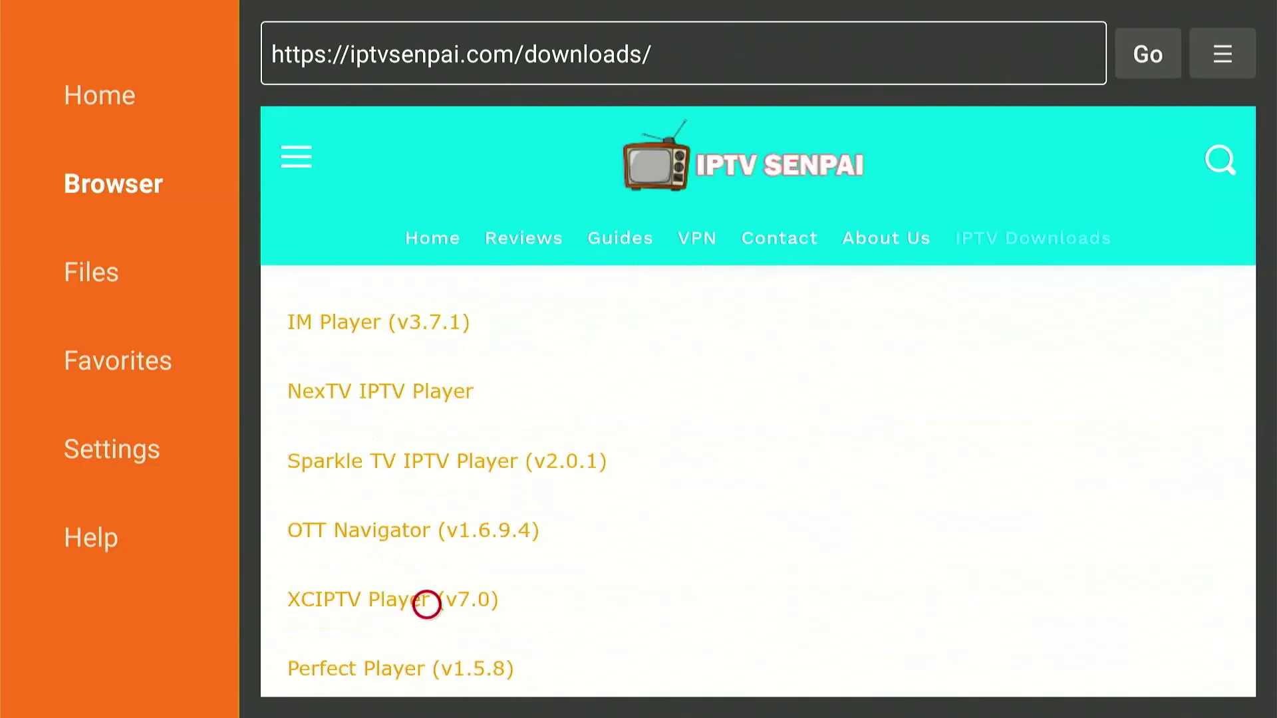
Step: Select the XCIPTV Player (v7.0) link under IPTV Players to download it
left_click(428, 604)
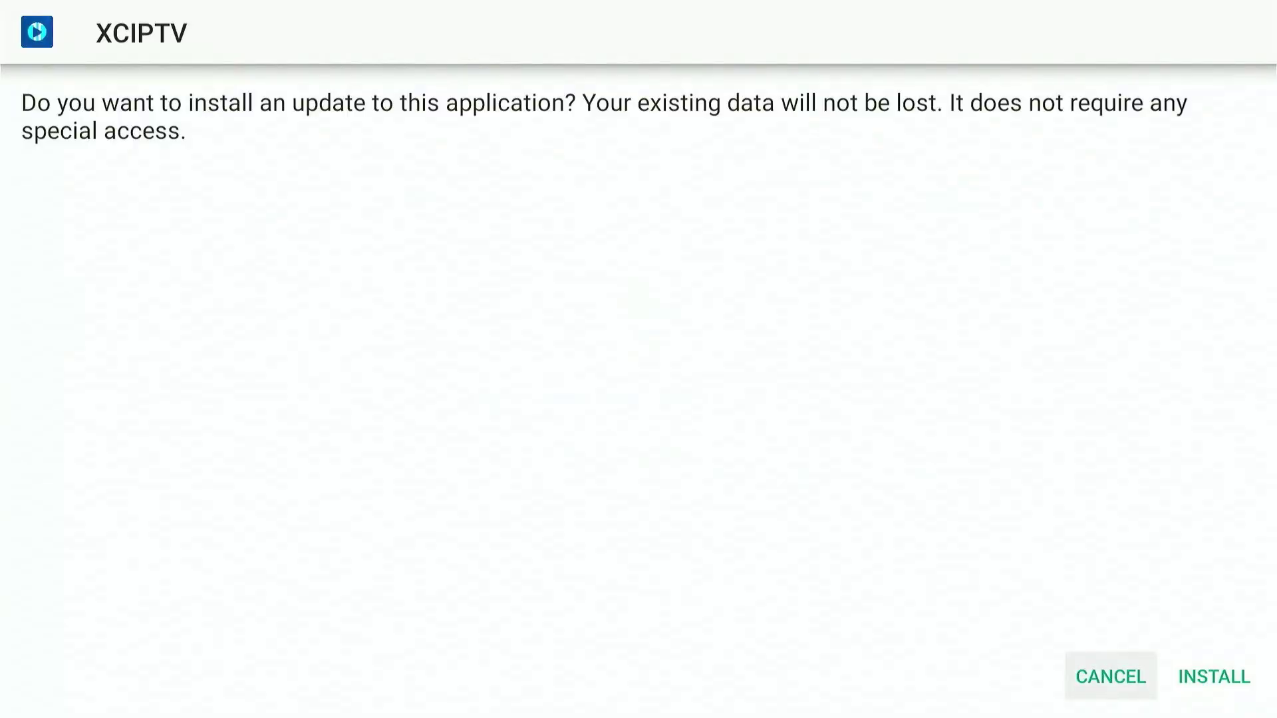
Step: Install XCIPTV and dismiss the install-complete screen
key("Right")
key("Return")
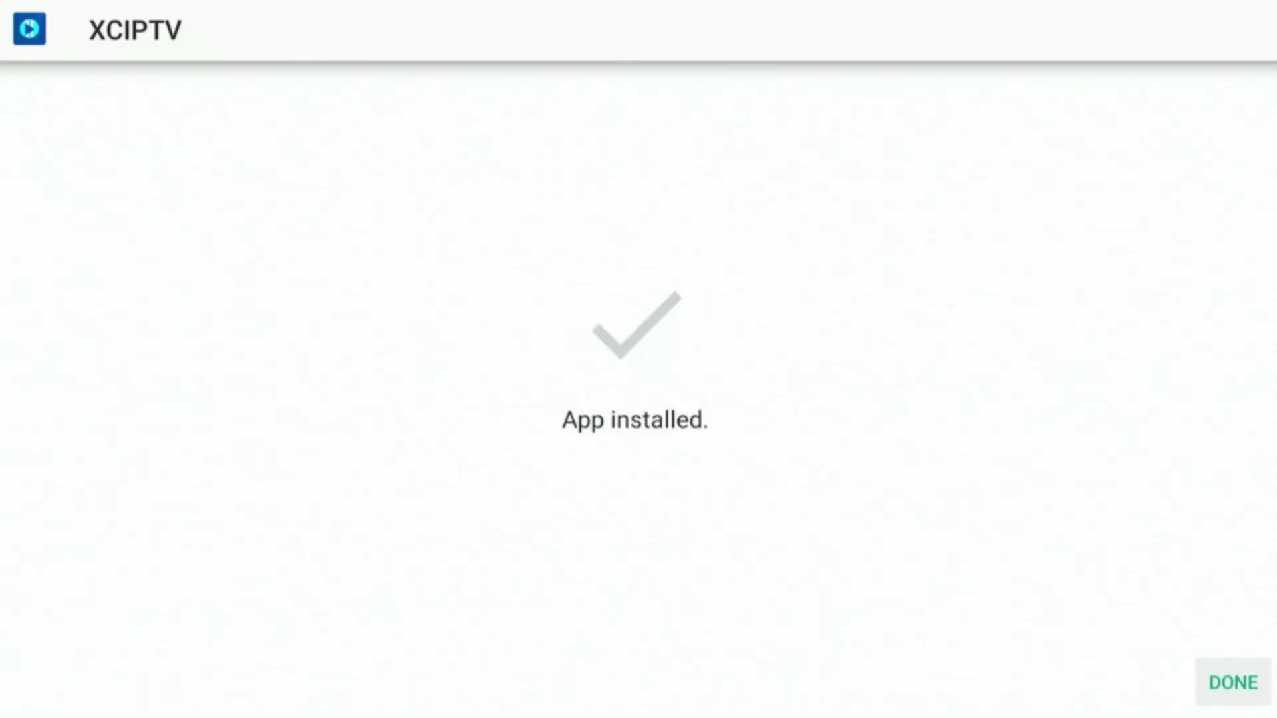
key("Return")
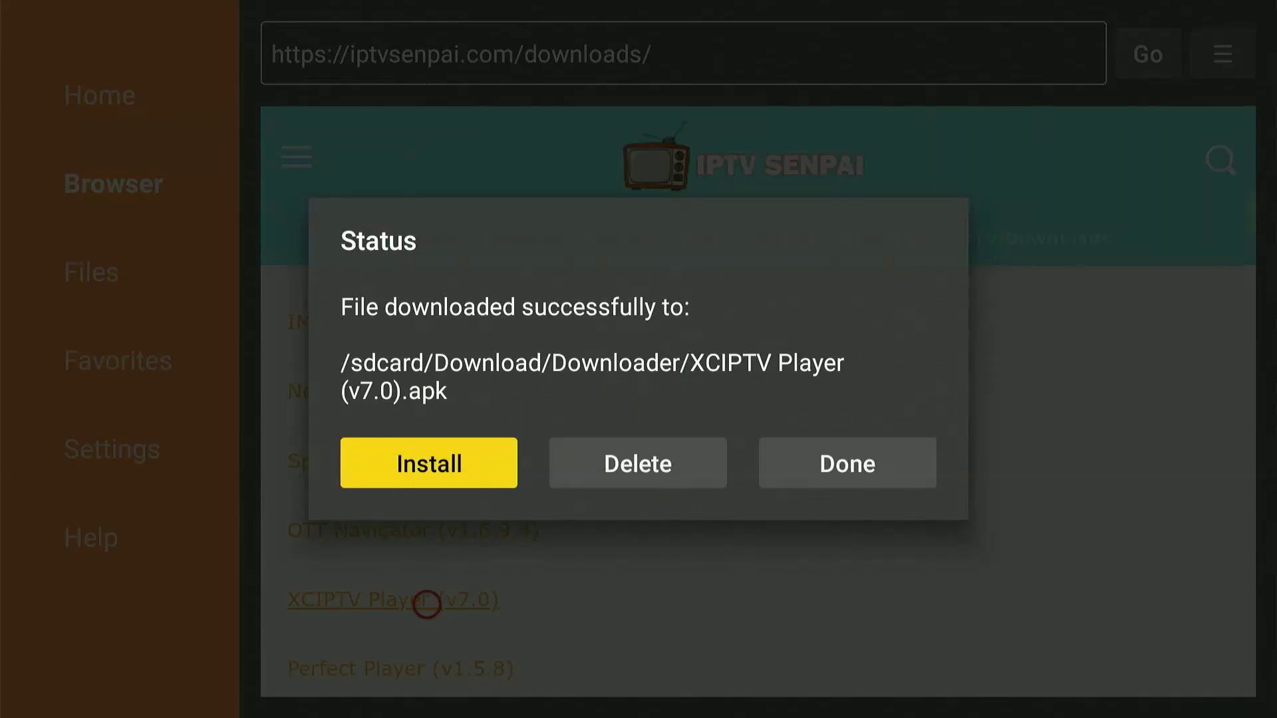
Step: Delete the downloaded XCIPTV Player (v7.0).apk, confirming twice, and return Home
key("Right")
key("Return")
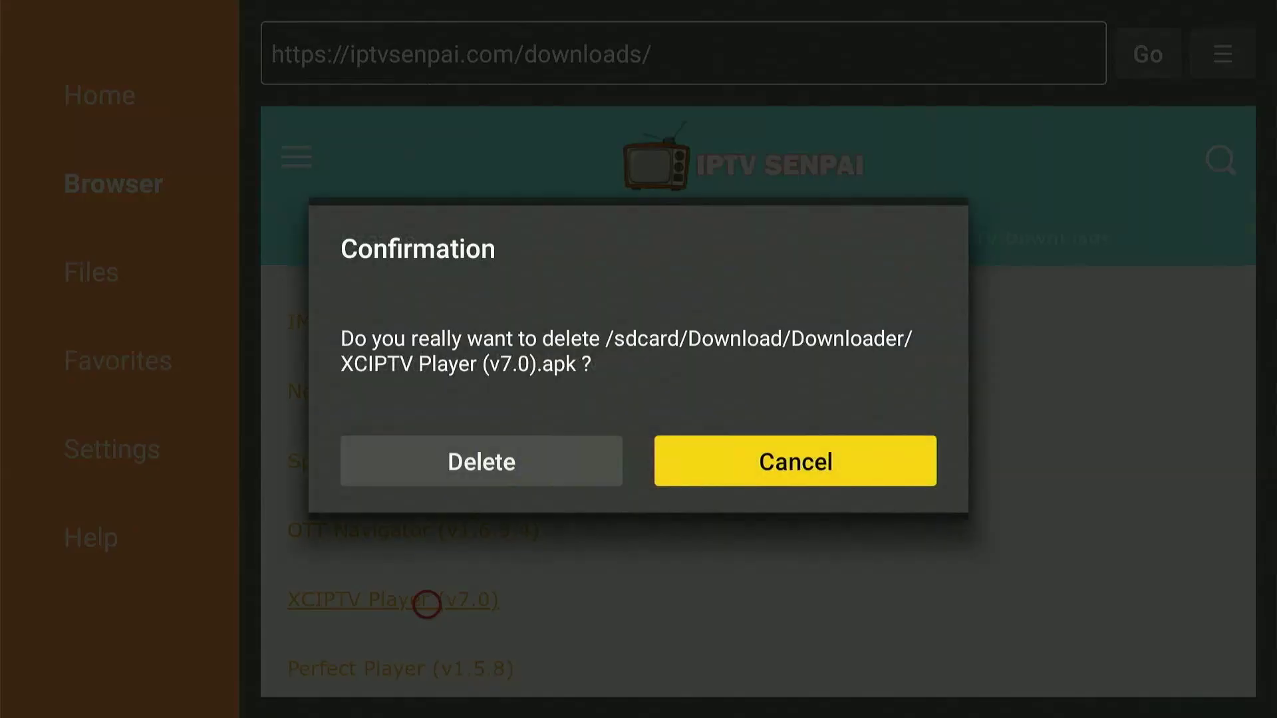
key("Left")
key("Return")
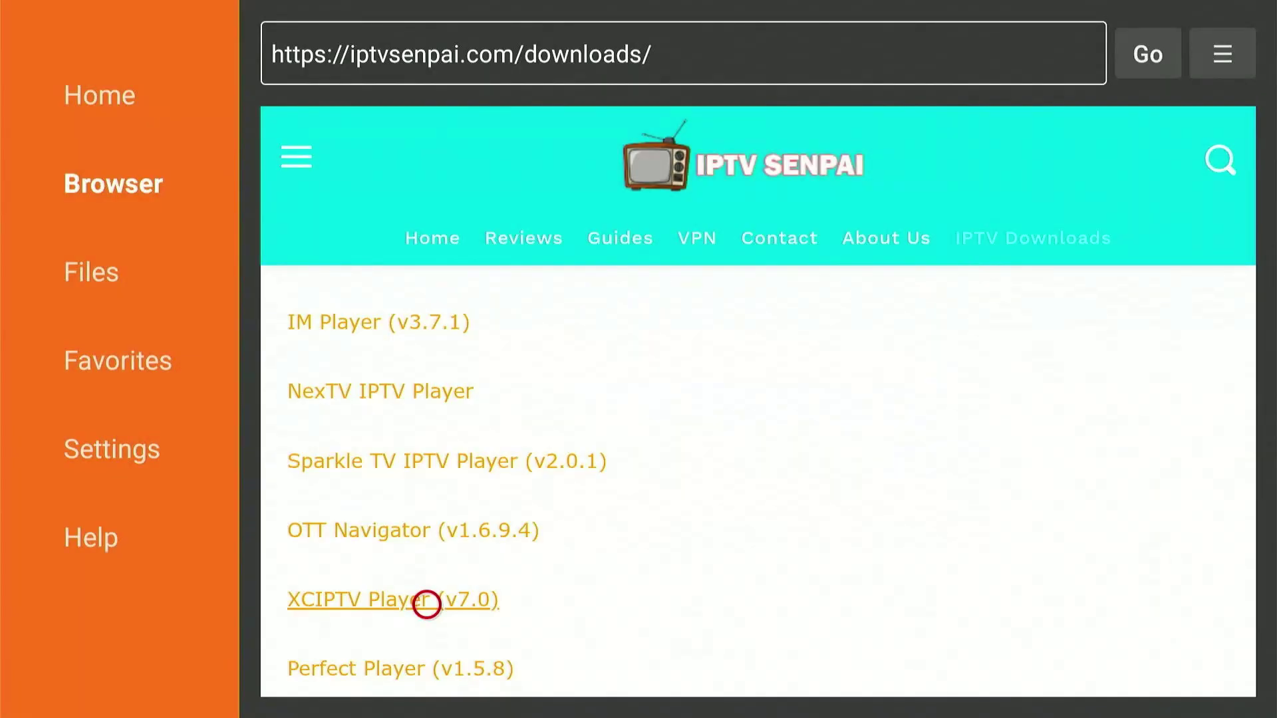
key("Home")
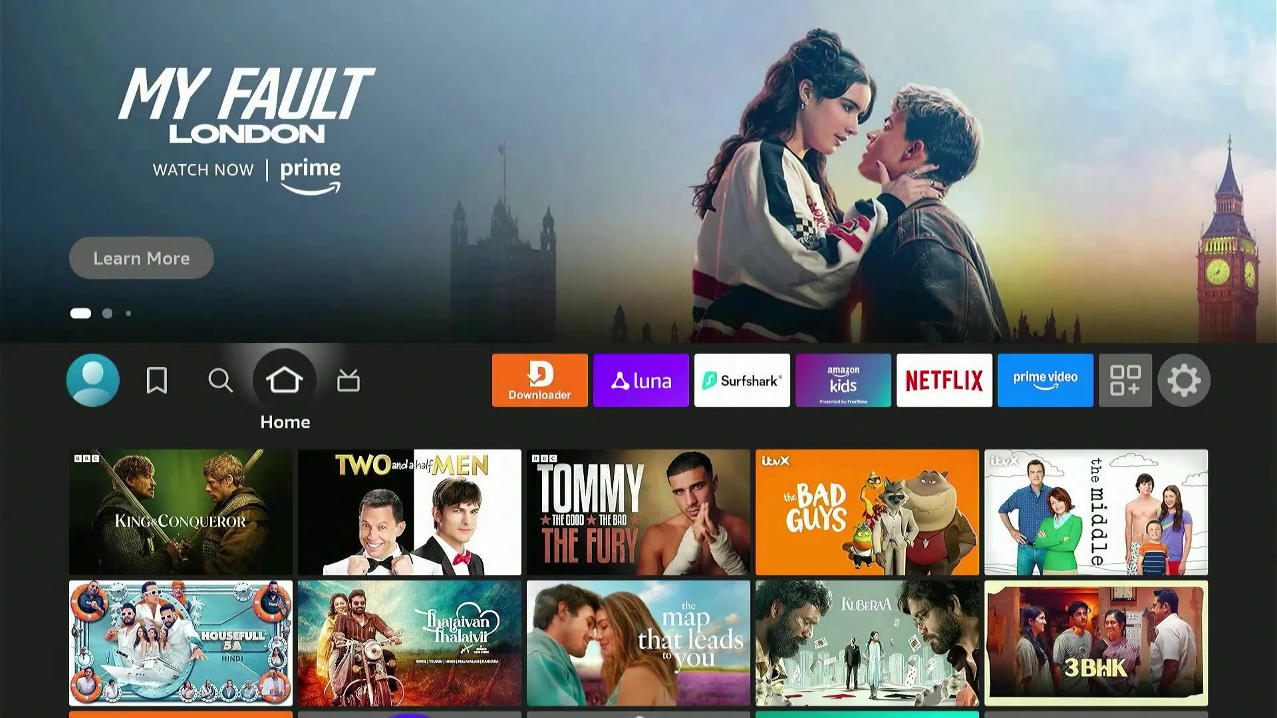
Step: Open the apps grid from the Home row and move down to find XCIPTV
key("Right")
key("Right")
key("Right")
key("Right")
key("Right")
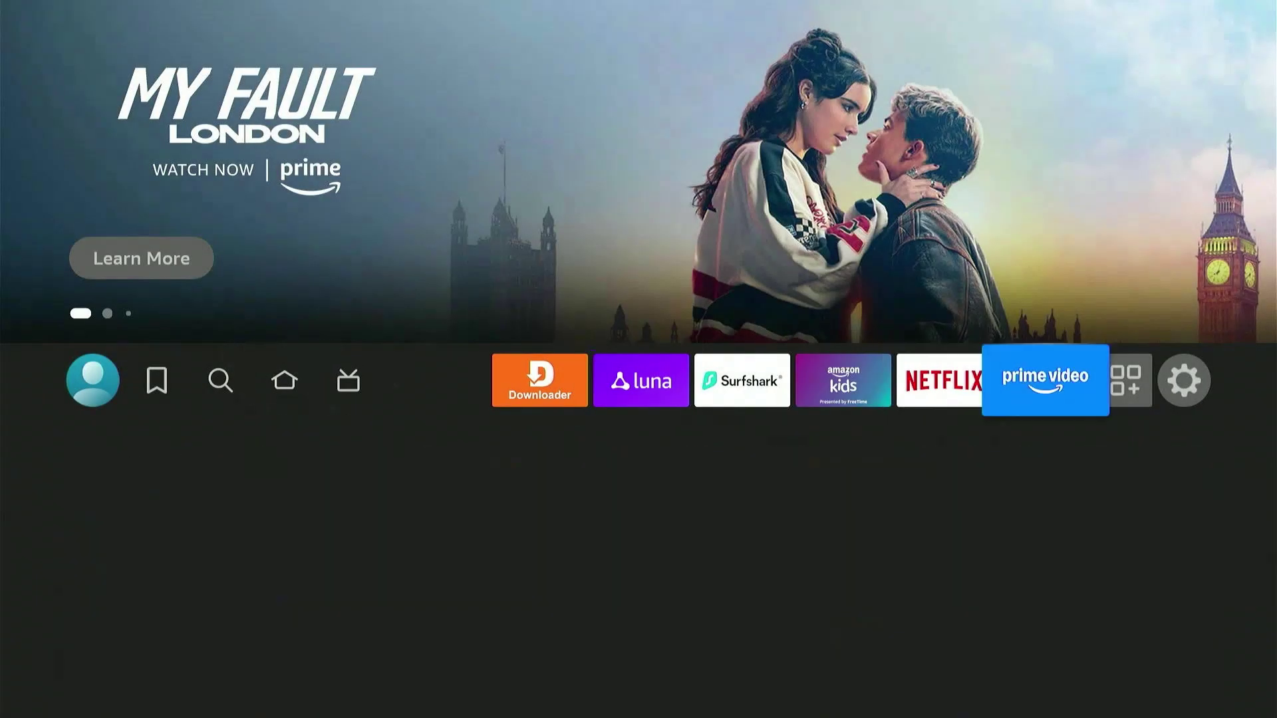
key("Right")
key("Return")
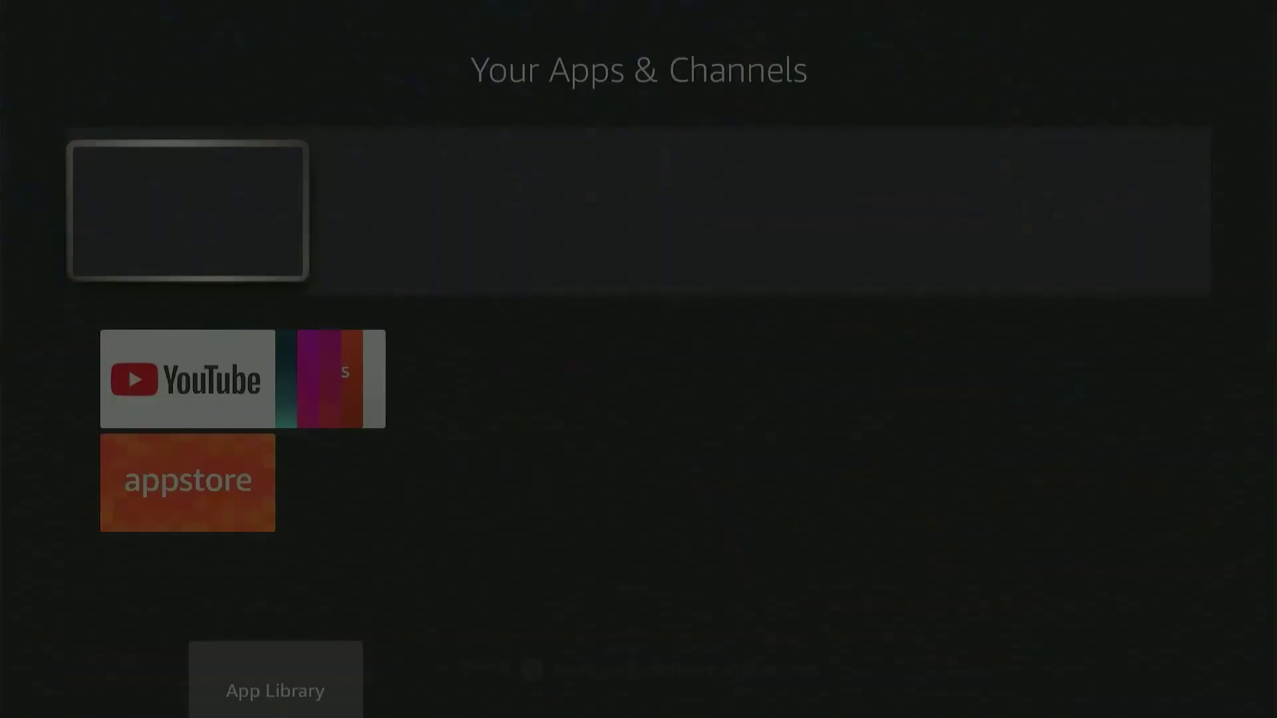
key("Down")
key("Down")
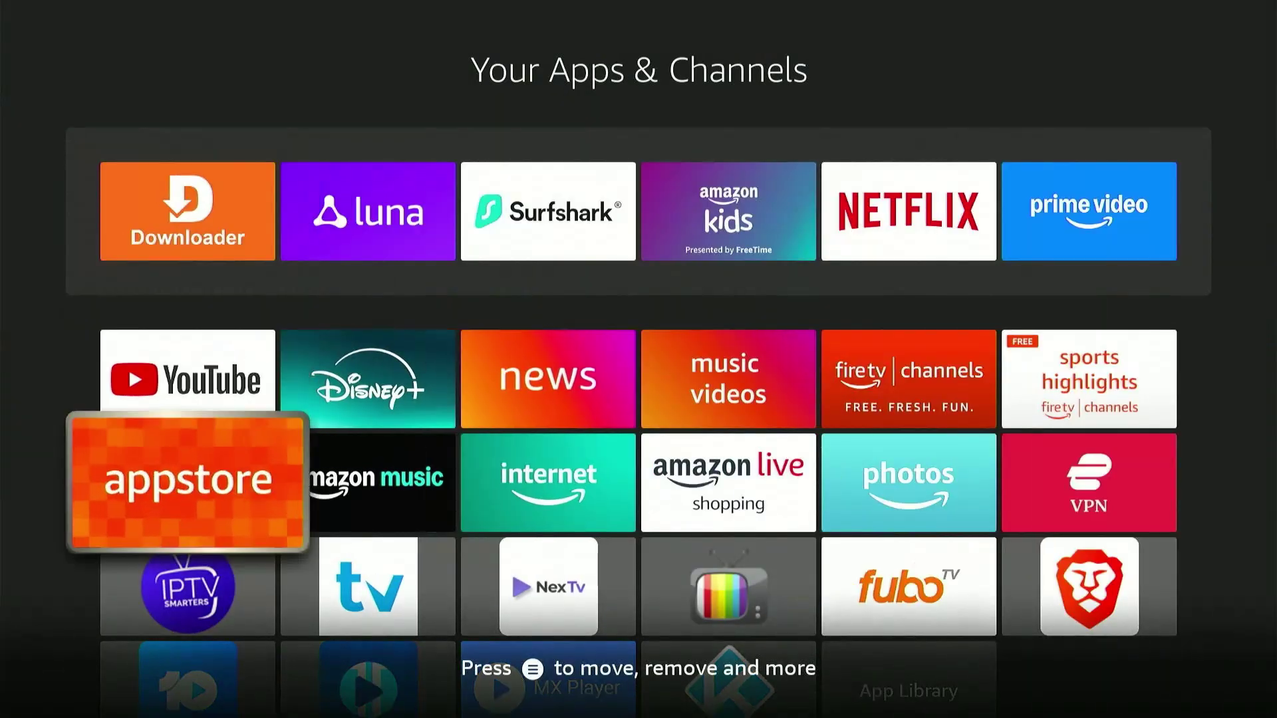
key("Down")
key("Down")
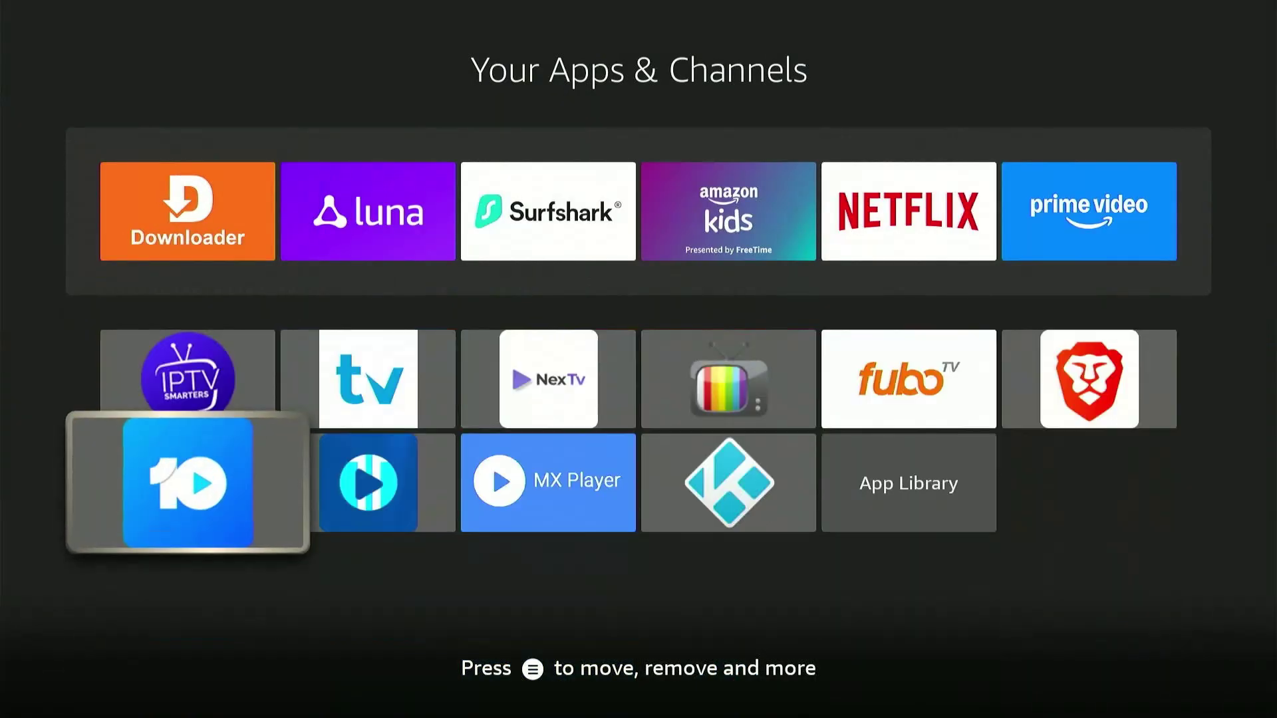